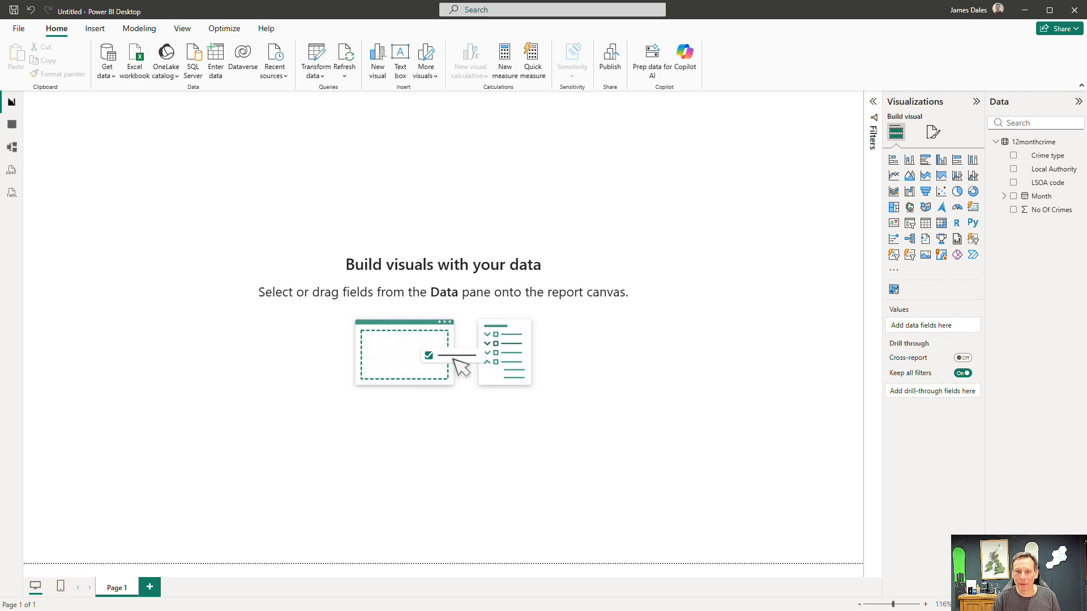
# Examine the Month, LSOA code, Local Authority, Crime type and No Of Crimes columns of the 12monthcrime table.
pyautogui.click(12, 123)
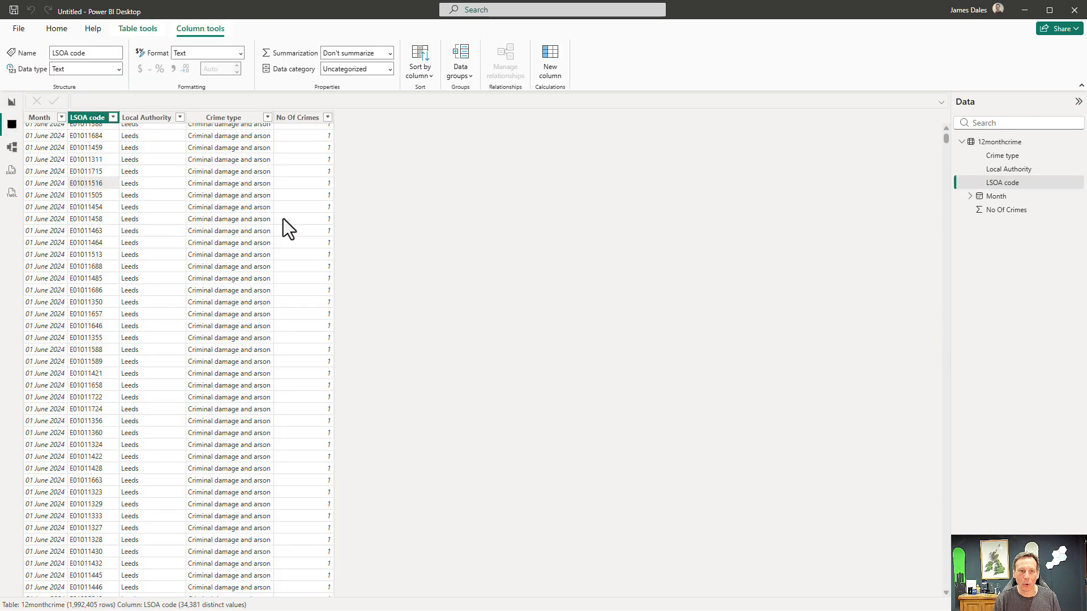
pyautogui.scroll(5, 331, 288)
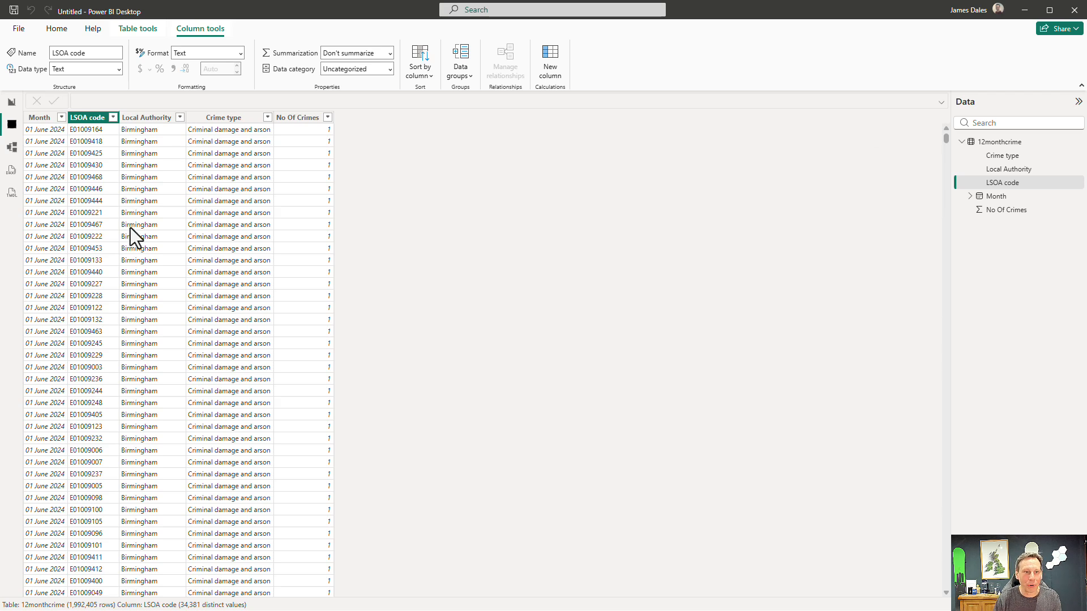
pyautogui.click(54, 117)
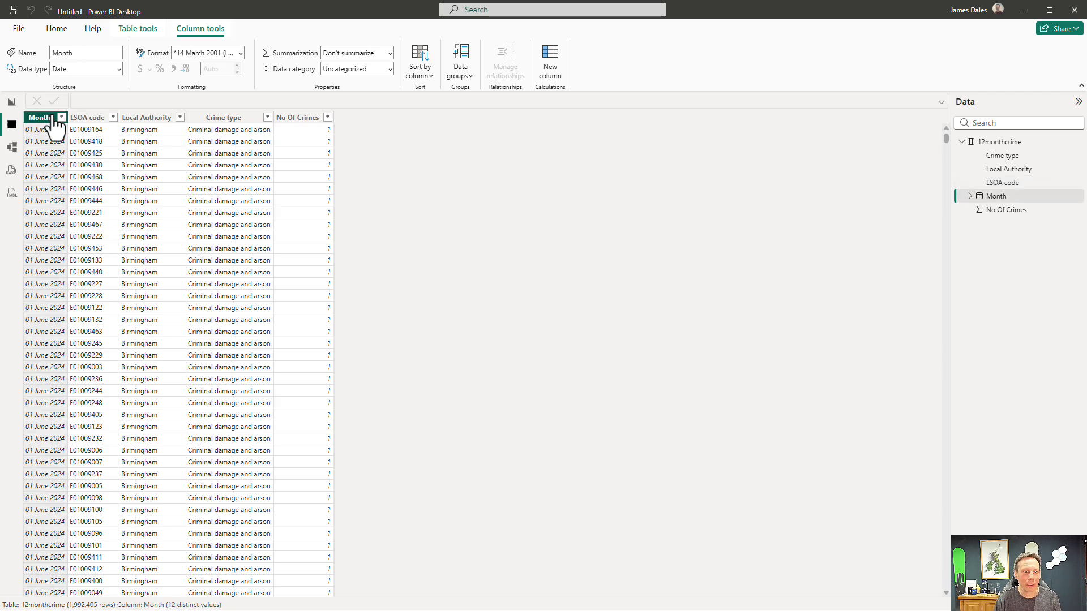
pyautogui.click(102, 117)
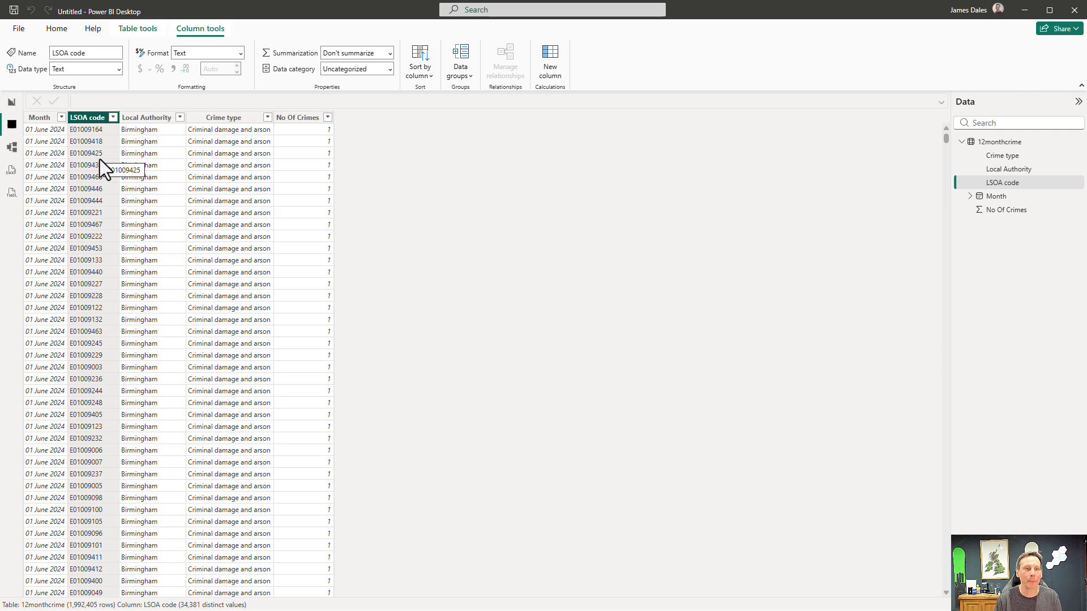
pyautogui.click(172, 122)
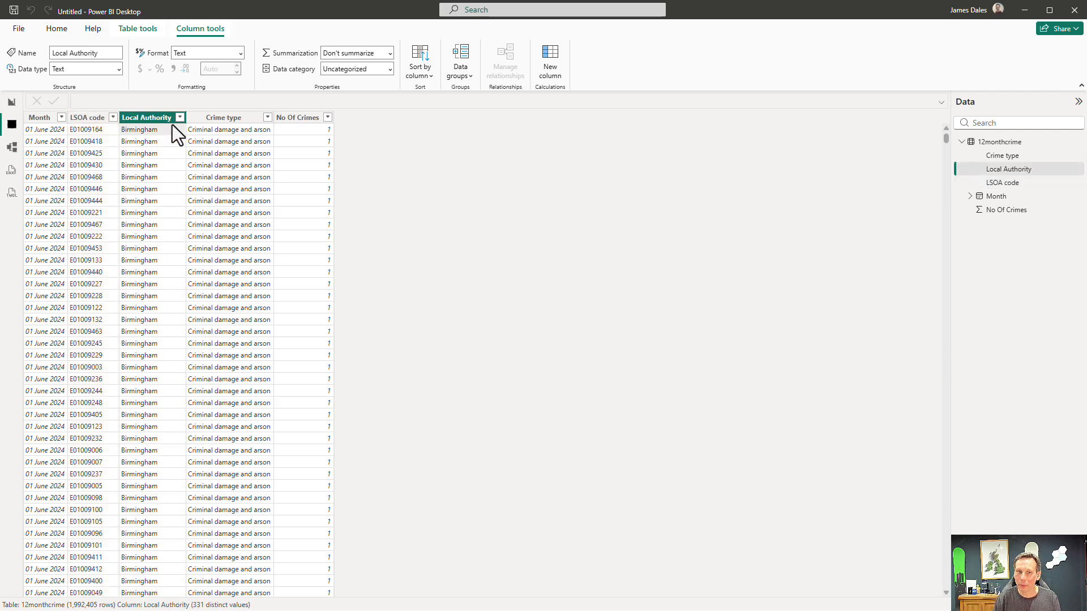
pyautogui.click(241, 120)
pyautogui.click(301, 117)
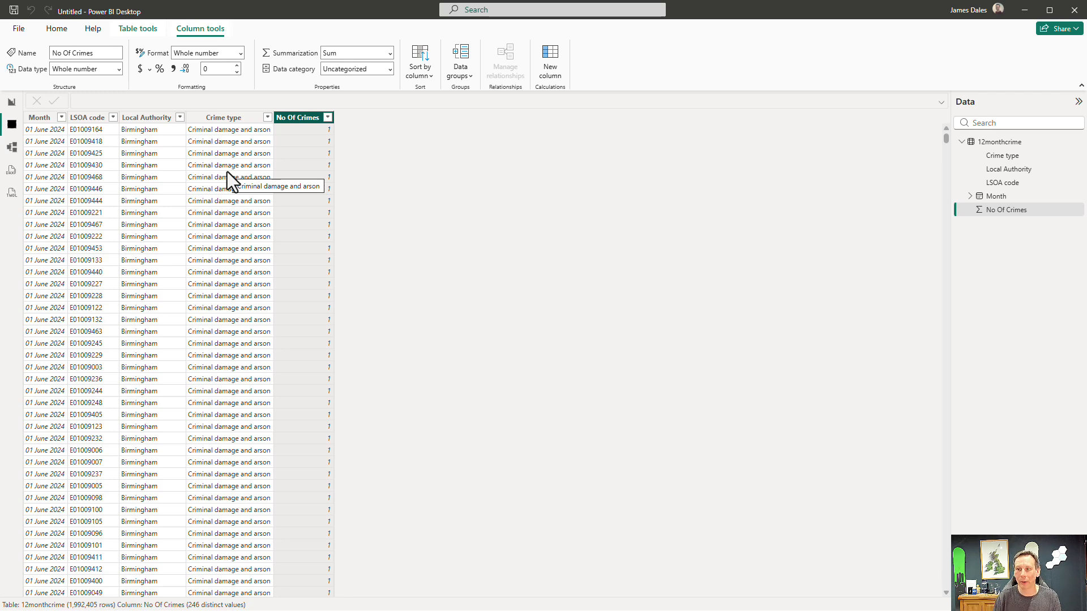
# Add an Icon Map Slicer visual to the blank report page, enlarge it to cover most of the page and move it slightly inward.
pyautogui.click(10, 104)
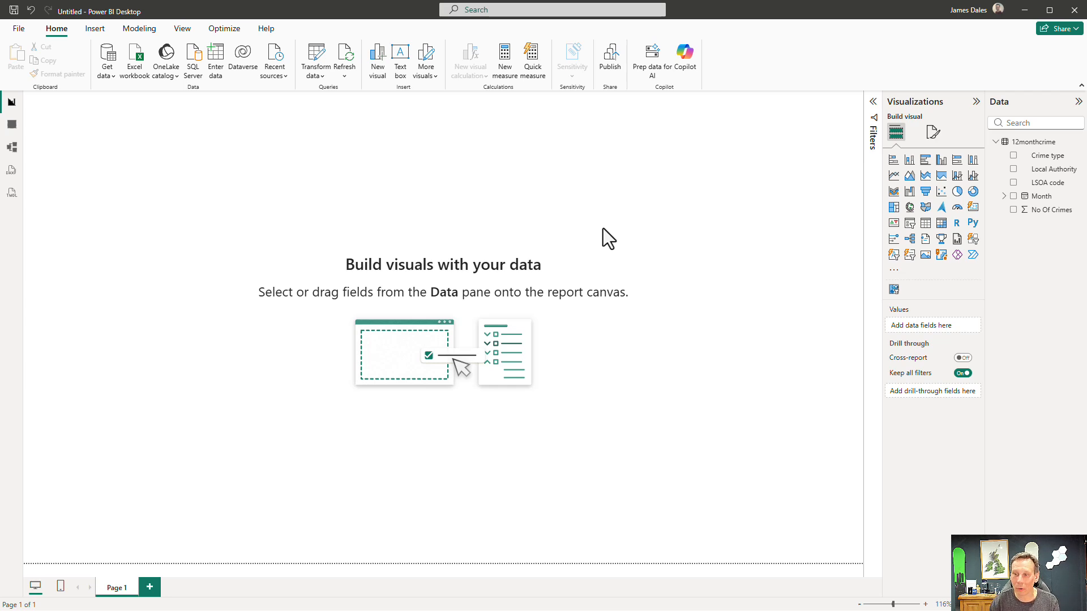
pyautogui.click(894, 289)
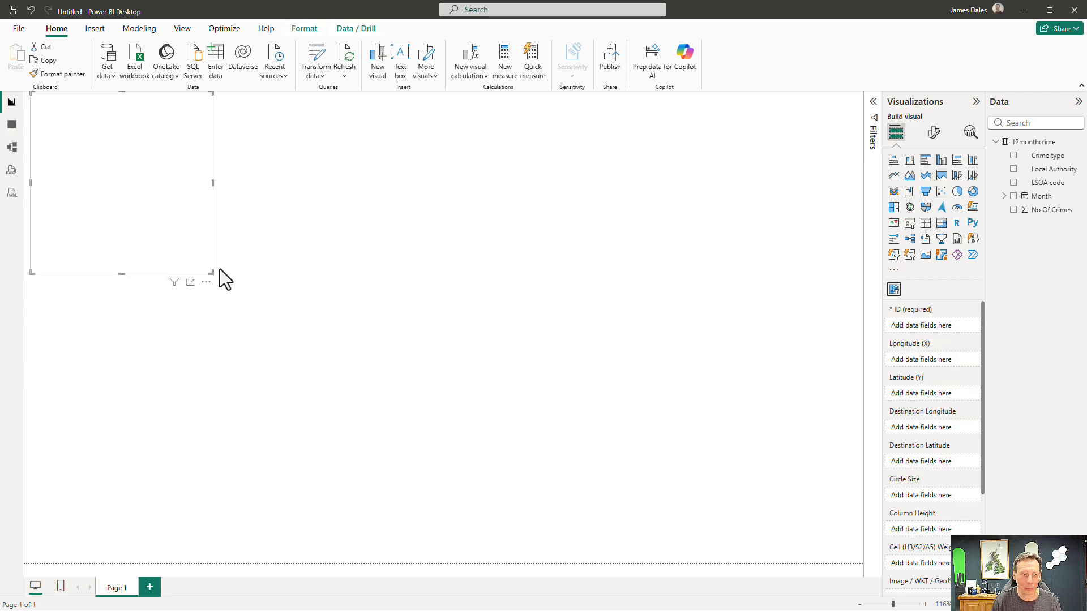
pyautogui.moveTo(213, 273); pyautogui.dragTo(636, 519)
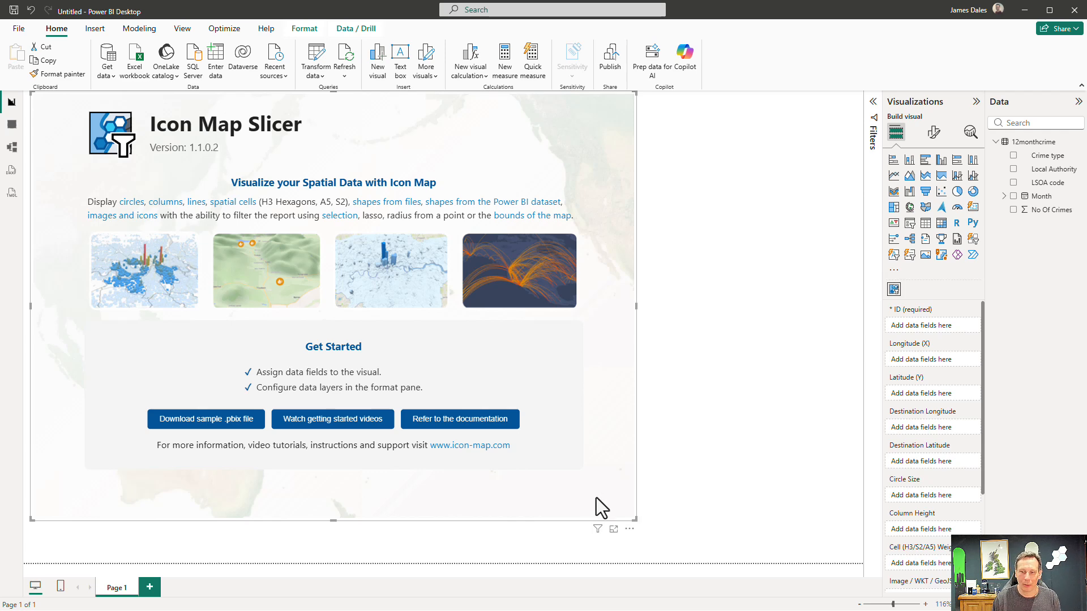
pyautogui.moveTo(636, 416)
pyautogui.mouseDown()
pyautogui.moveTo(648, 442)
pyautogui.moveTo(642, 426)
pyautogui.mouseUp()
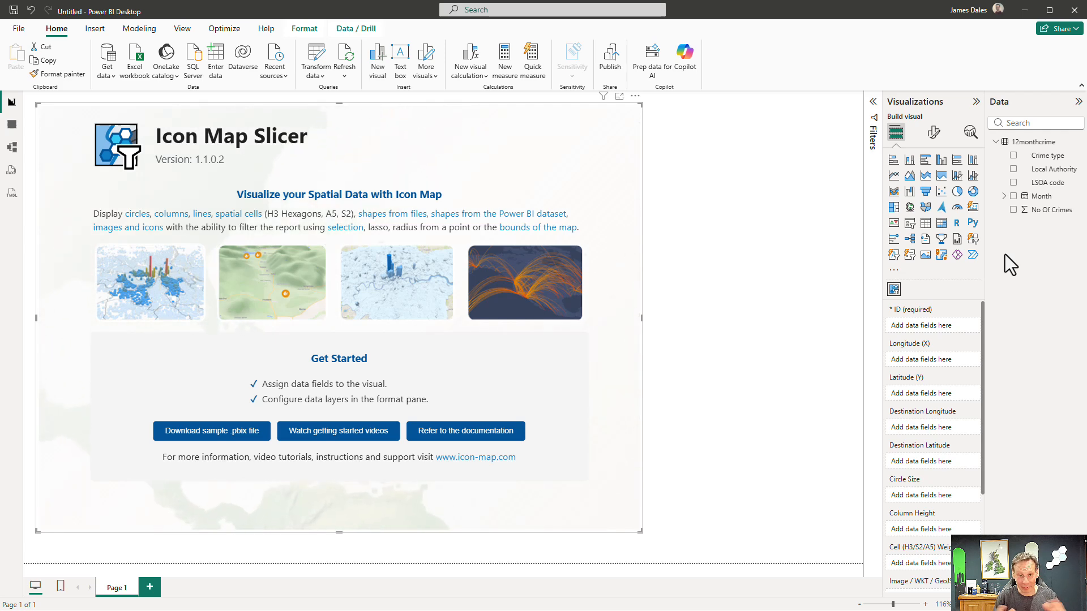
# Assign the LSOA code field to both the ID and Feature Reference roles of the map visual.
pyautogui.moveTo(1048, 184); pyautogui.dragTo(954, 339)
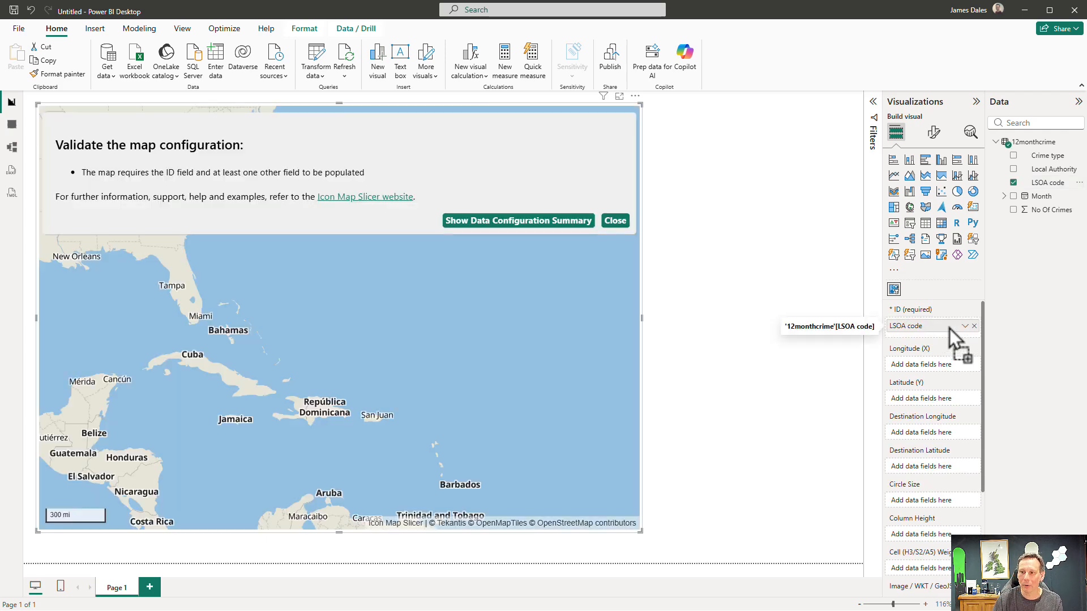
pyautogui.scroll(-3, 949, 326)
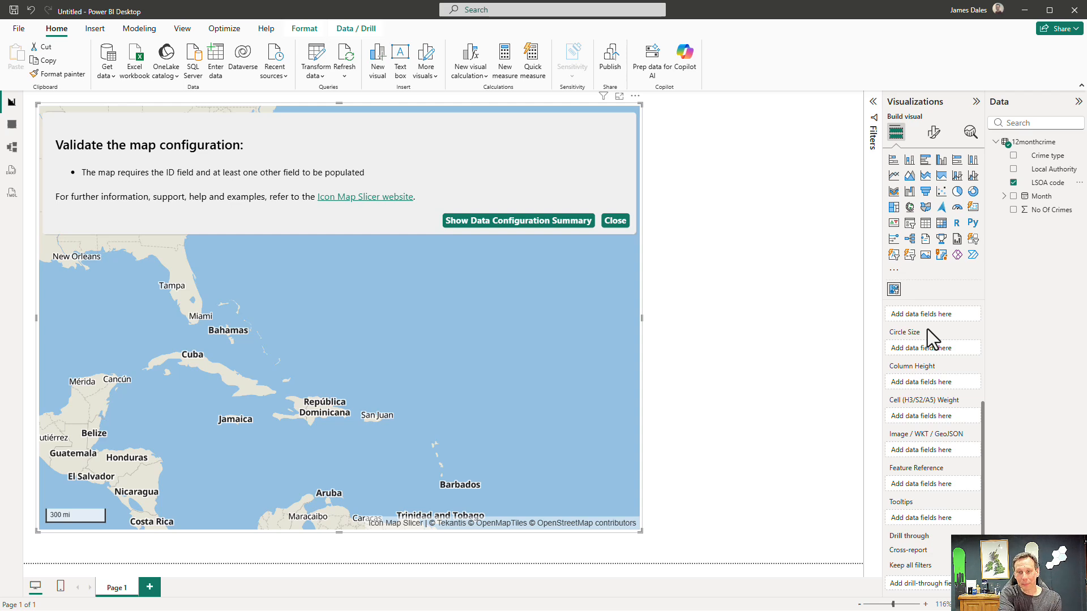
pyautogui.moveTo(1045, 182); pyautogui.dragTo(924, 485)
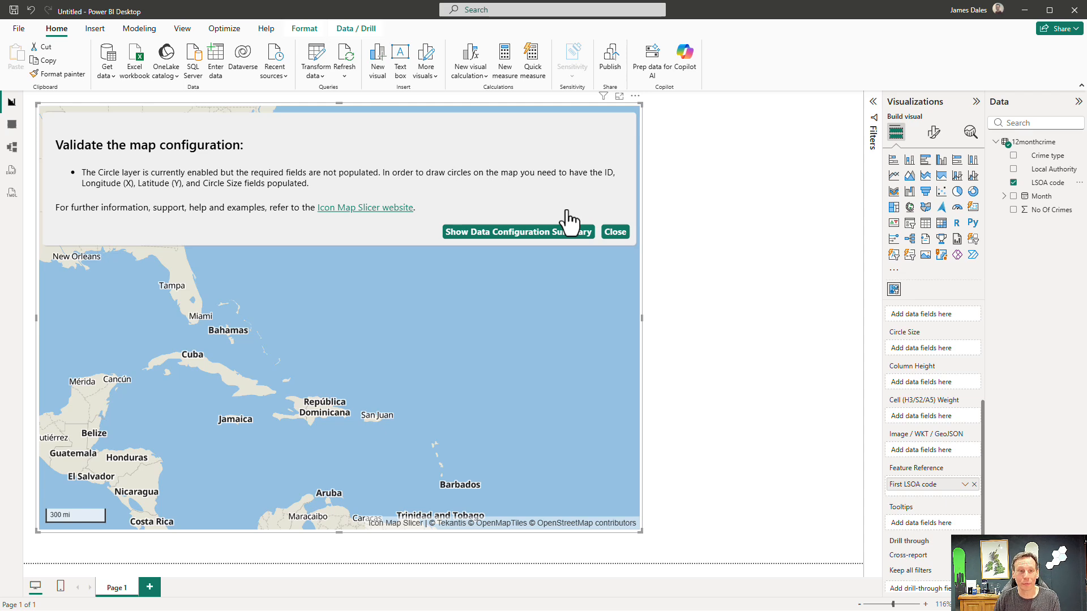
# Turn off the Circles data layer in the map visual's formatting.
pyautogui.click(933, 134)
pyautogui.click(920, 281)
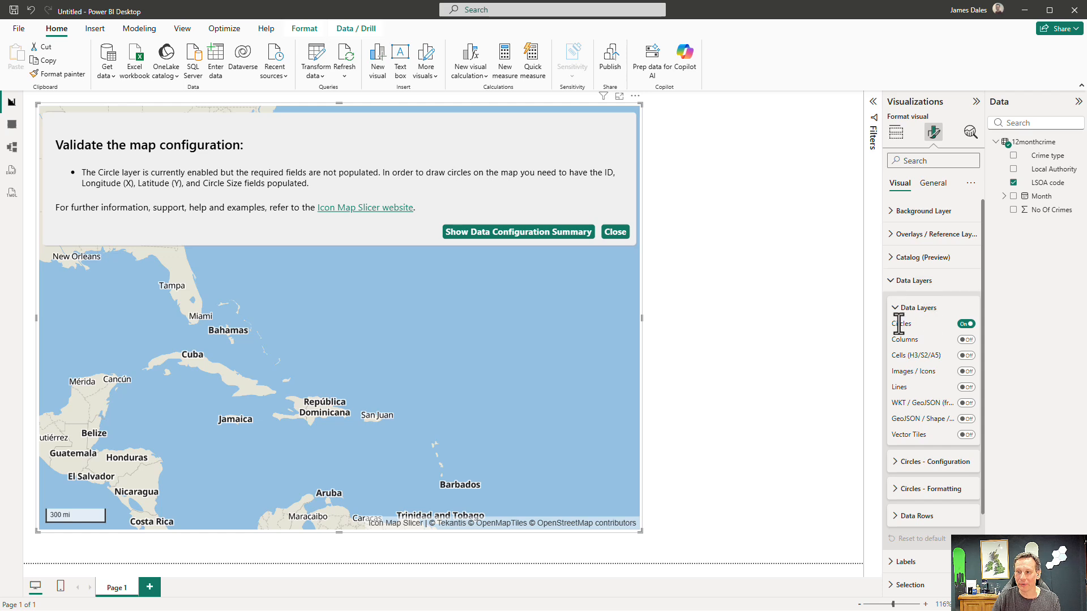
pyautogui.click(972, 327)
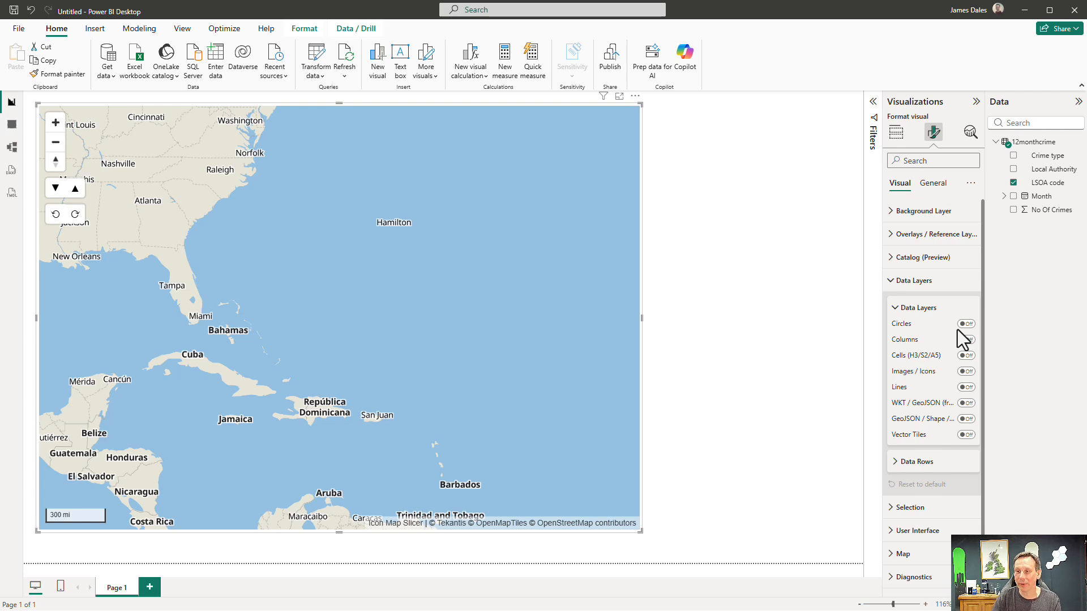
pyautogui.click(904, 281)
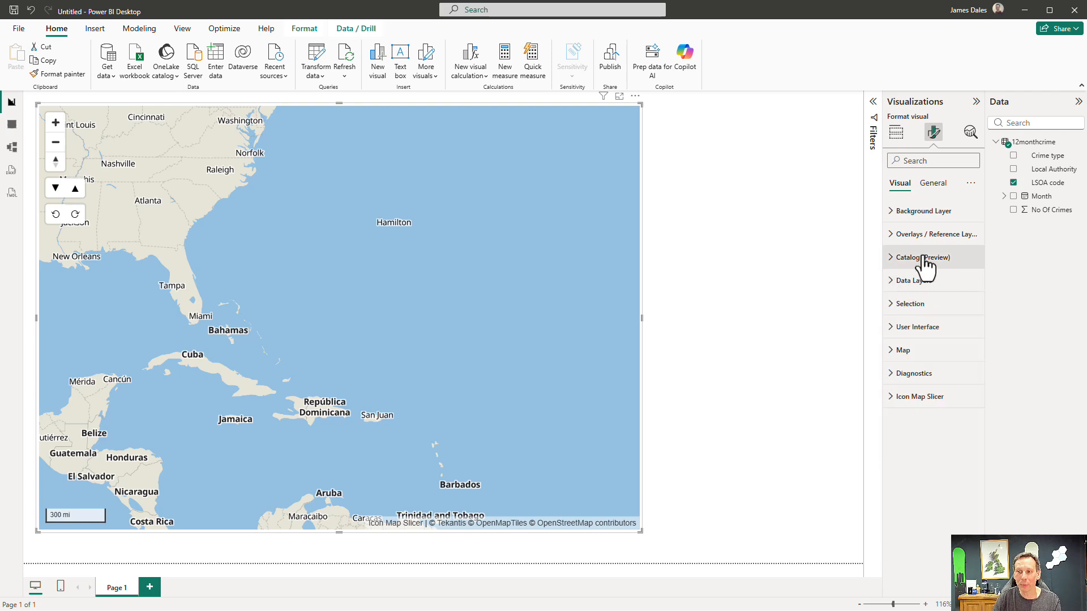
# Enable Configure Layers for the map's catalog and search for a new catalog layer with "LSOA".
pyautogui.click(924, 262)
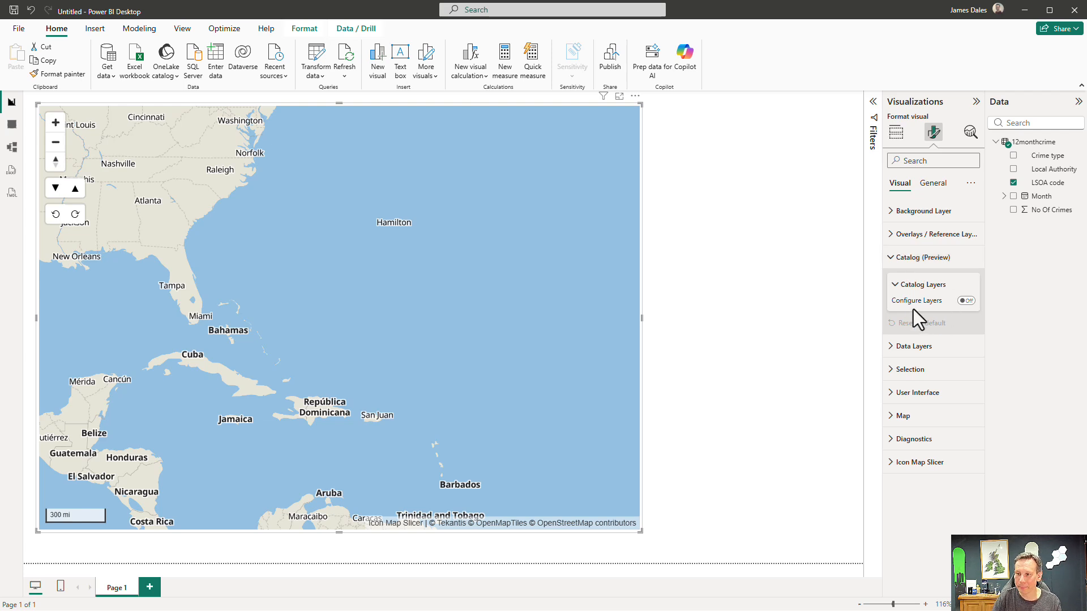
pyautogui.click(966, 300)
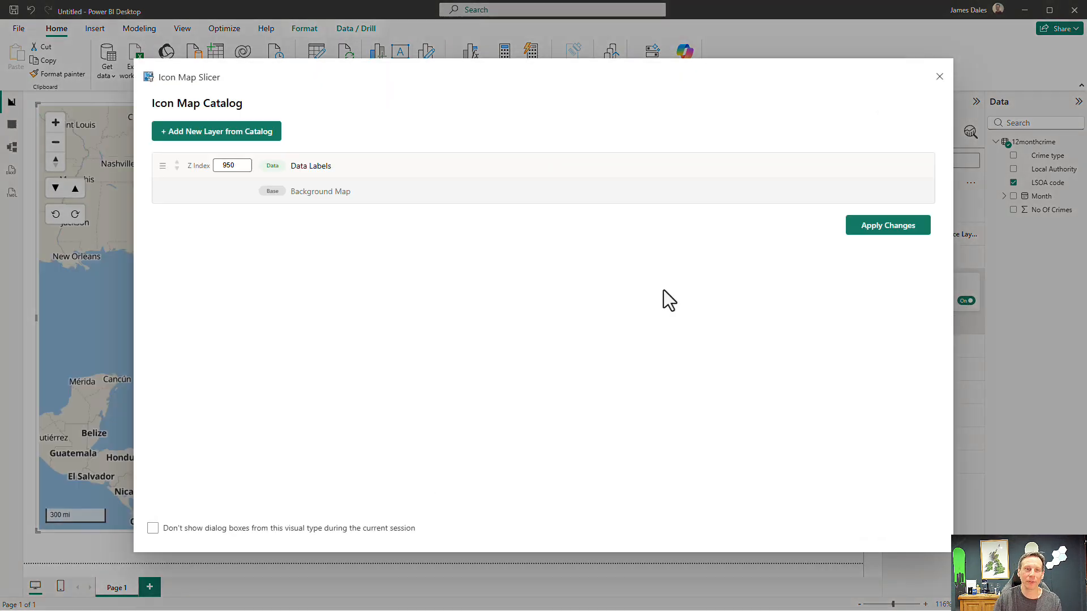
pyautogui.click(221, 140)
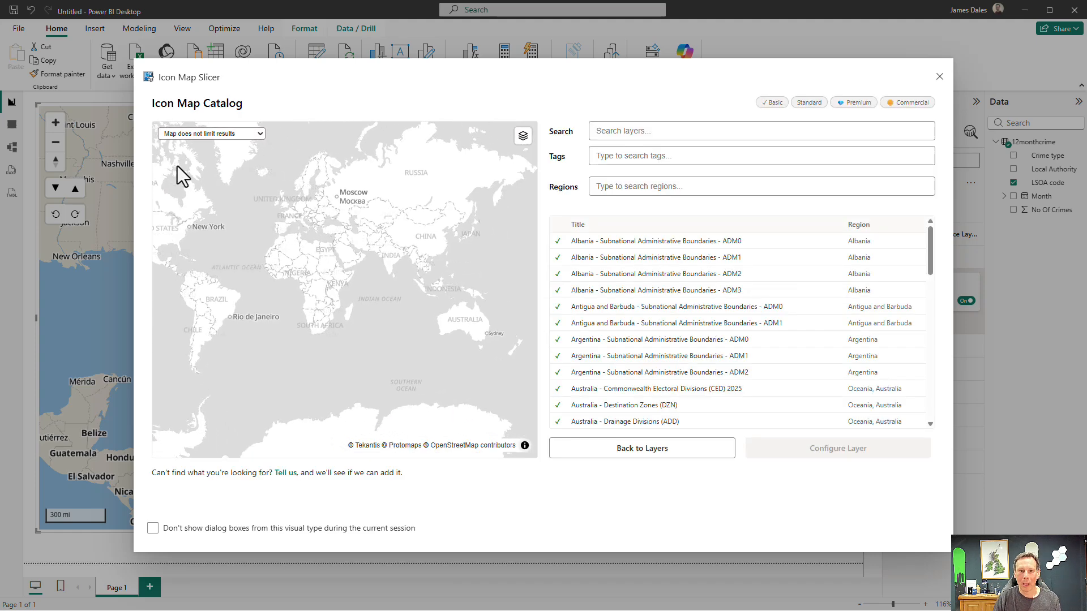
pyautogui.click(598, 131)
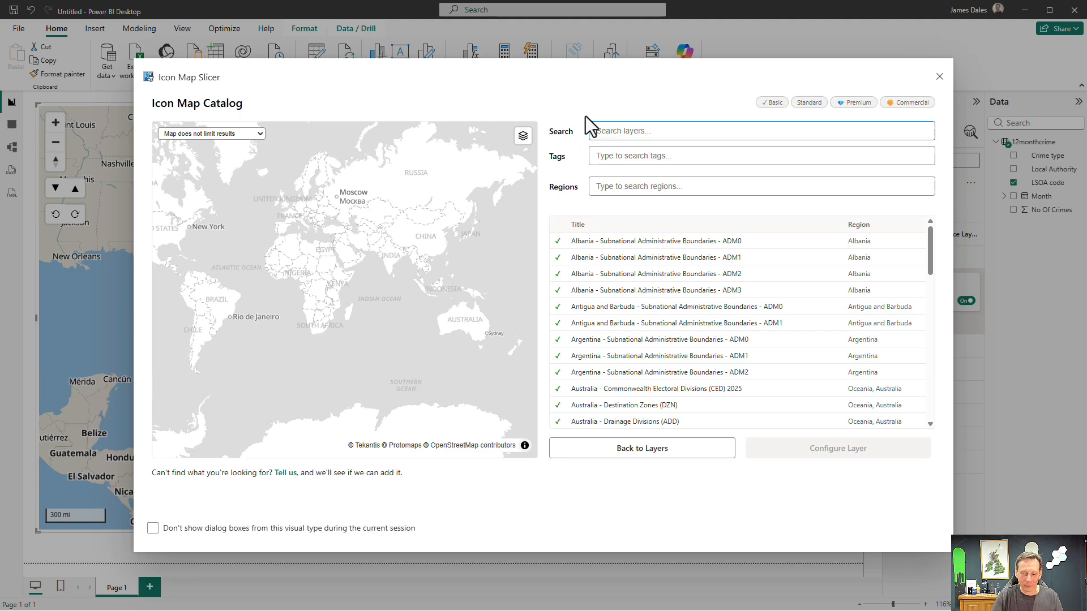
pyautogui.write('LSOA')
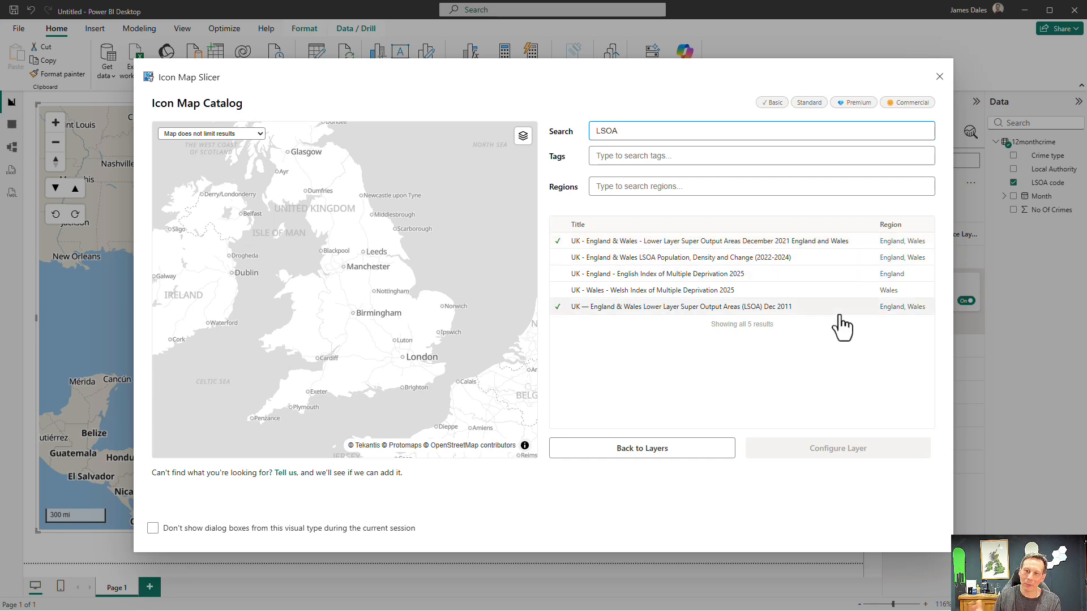
# Preview the UK - Wales - Welsh Index of Multiple Deprivation 2025 layer on the catalog map at close range.
pyautogui.click(824, 291)
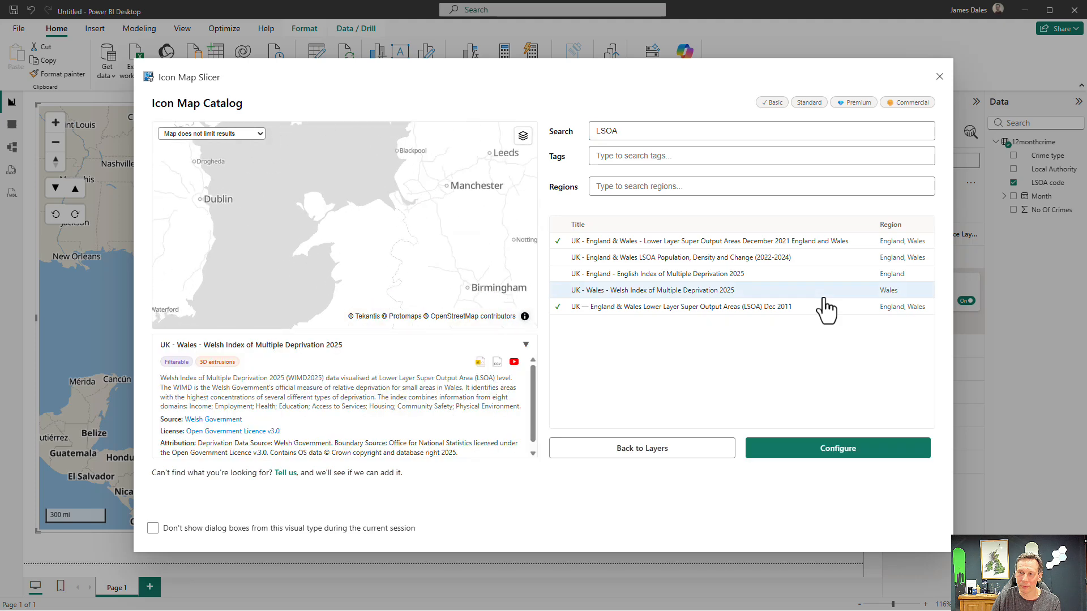
pyautogui.scroll(5, 347, 213)
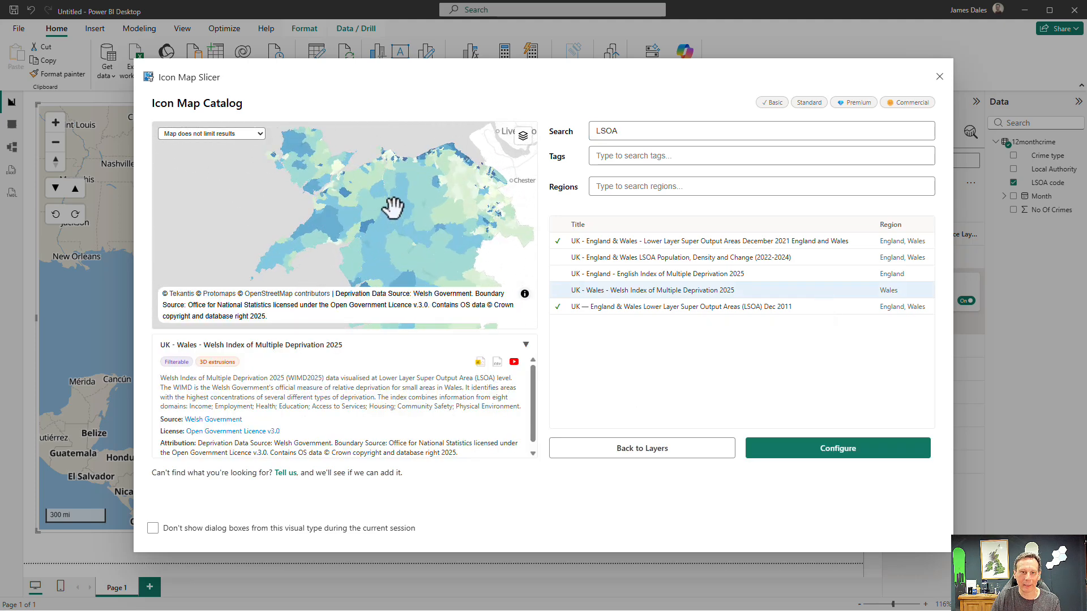
pyautogui.scroll(2, 408, 232)
pyautogui.scroll(3, 442, 209)
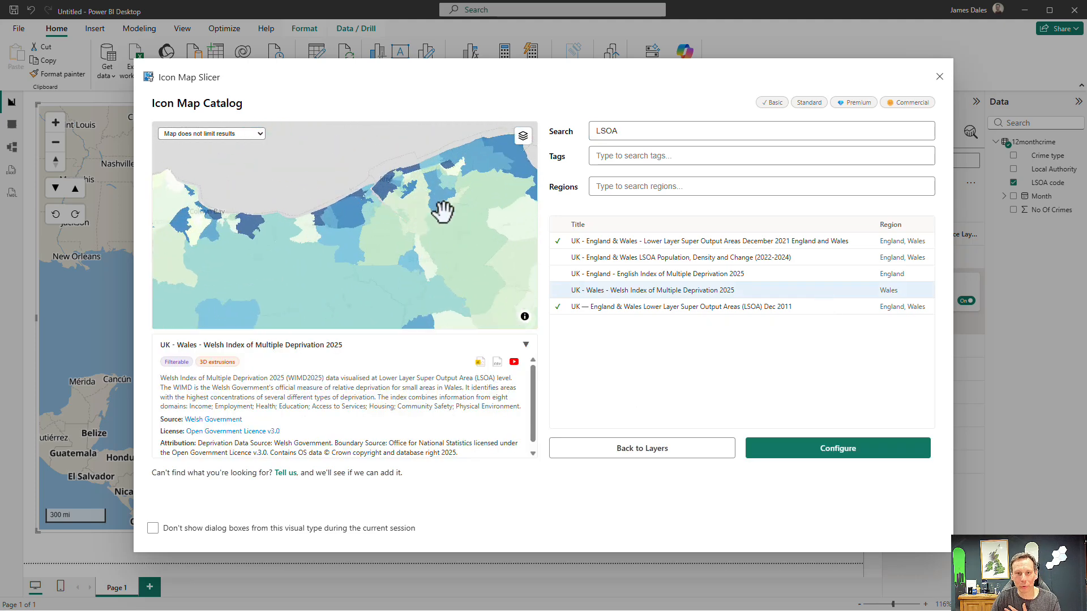
pyautogui.moveTo(400, 296); pyautogui.dragTo(359, 129)
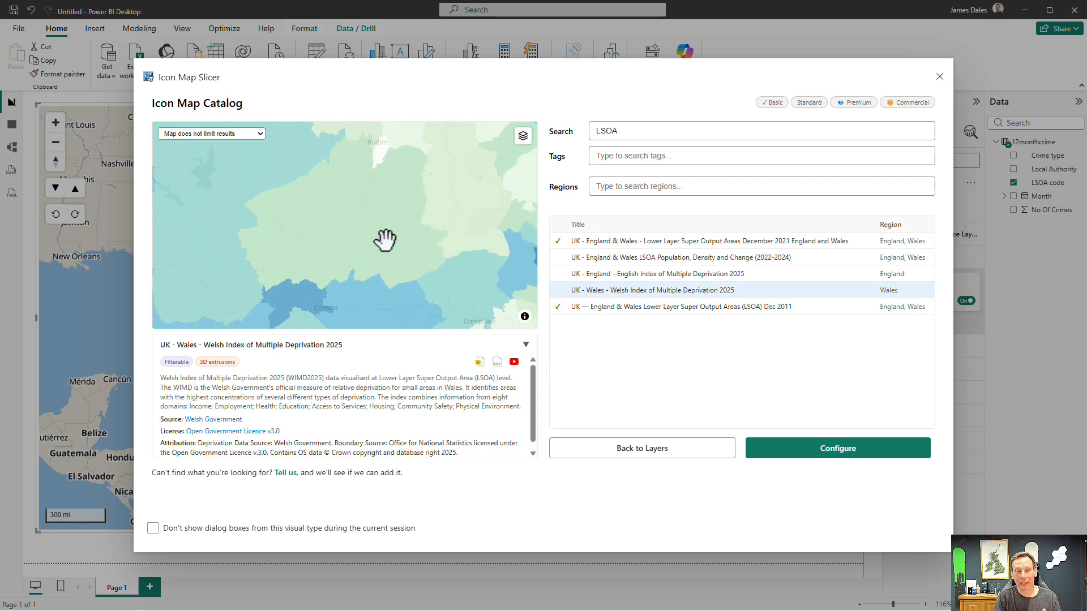
# Select the England & Wales Lower Layer Super Output Areas December 2021 layer, inspect its boundaries around Manchester and open its configuration.
pyautogui.click(605, 241)
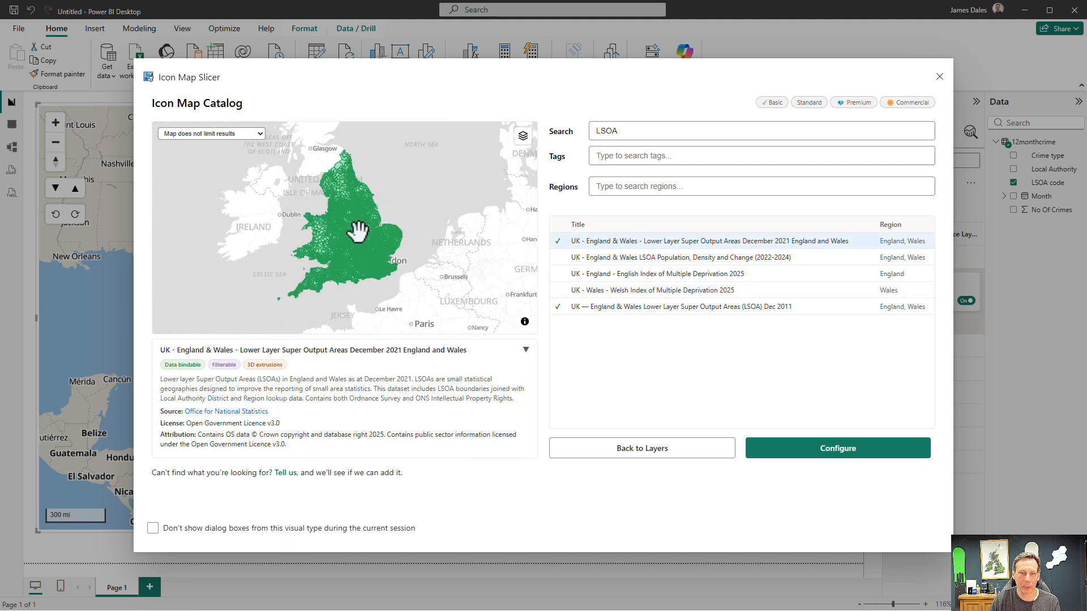
pyautogui.scroll(3, 363, 226)
pyautogui.scroll(5, 376, 242)
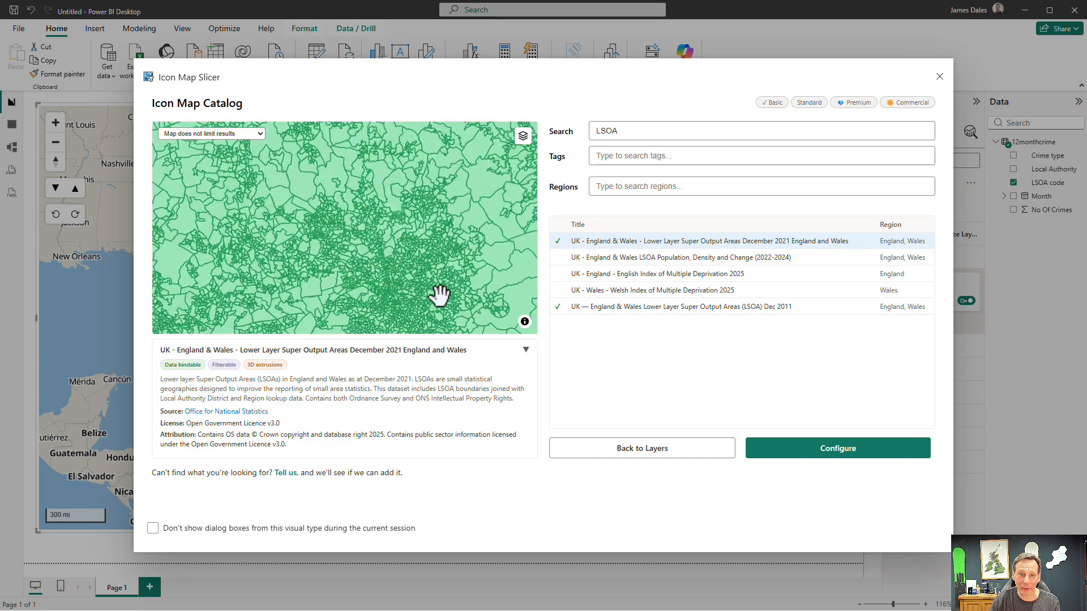
pyautogui.scroll(2, 387, 274)
pyautogui.scroll(3, 334, 209)
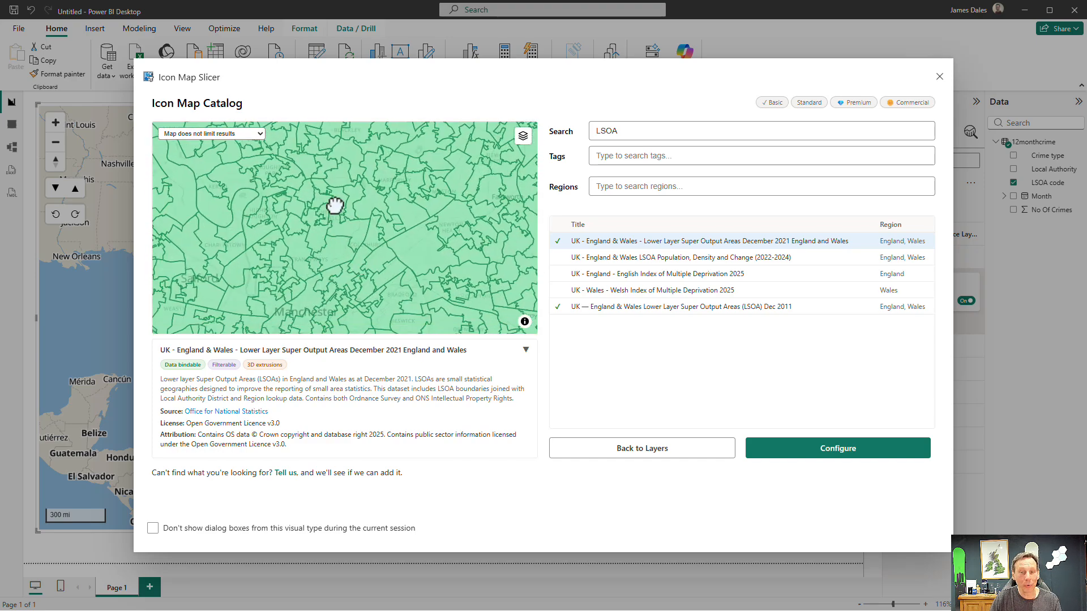
pyautogui.scroll(4, 334, 223)
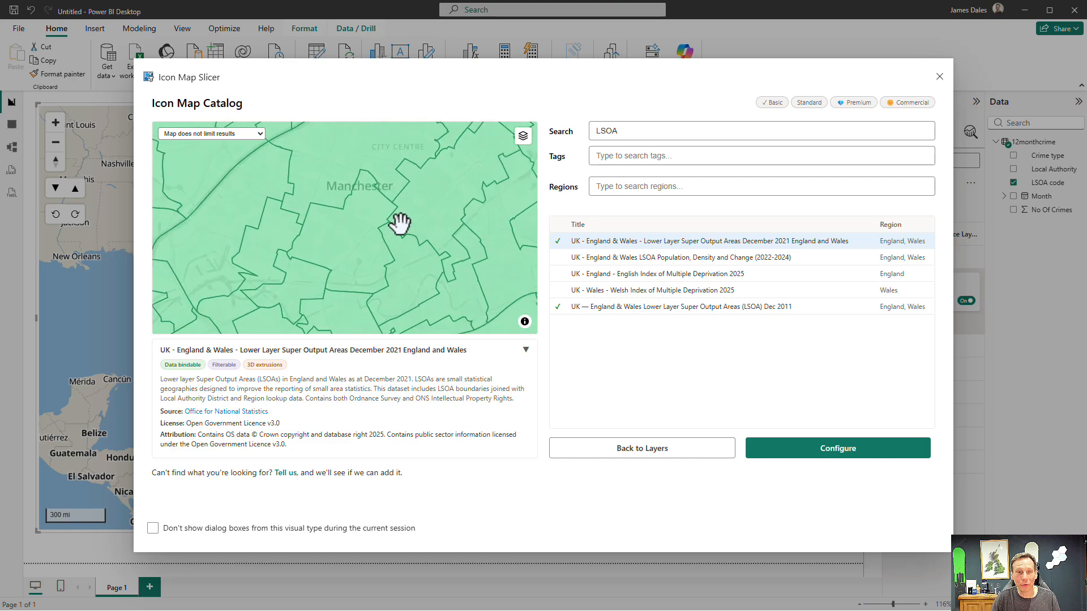
pyautogui.scroll(-8, 345, 226)
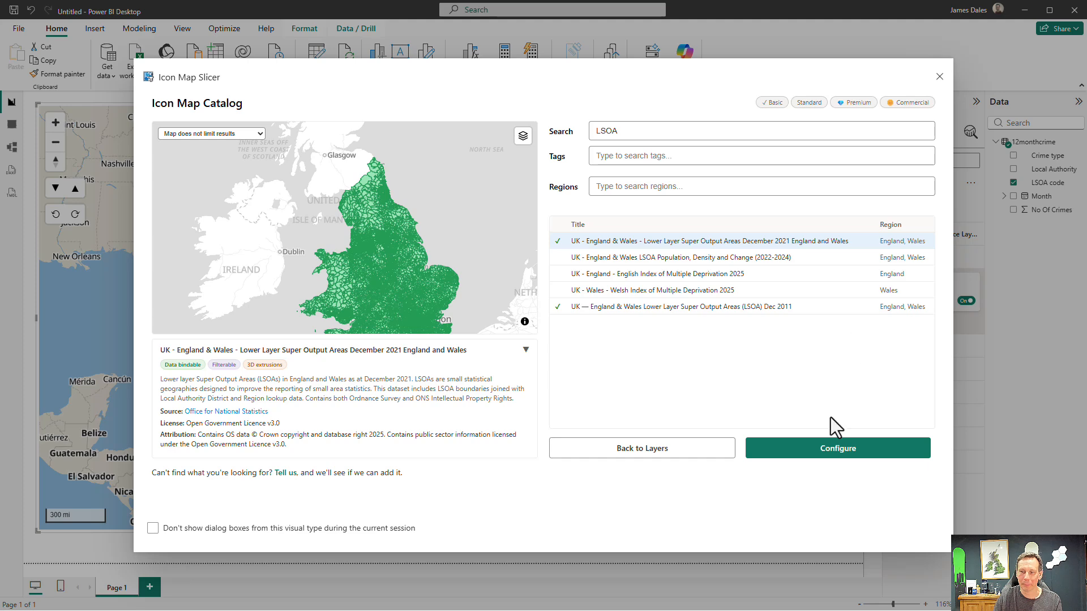
pyautogui.click(838, 450)
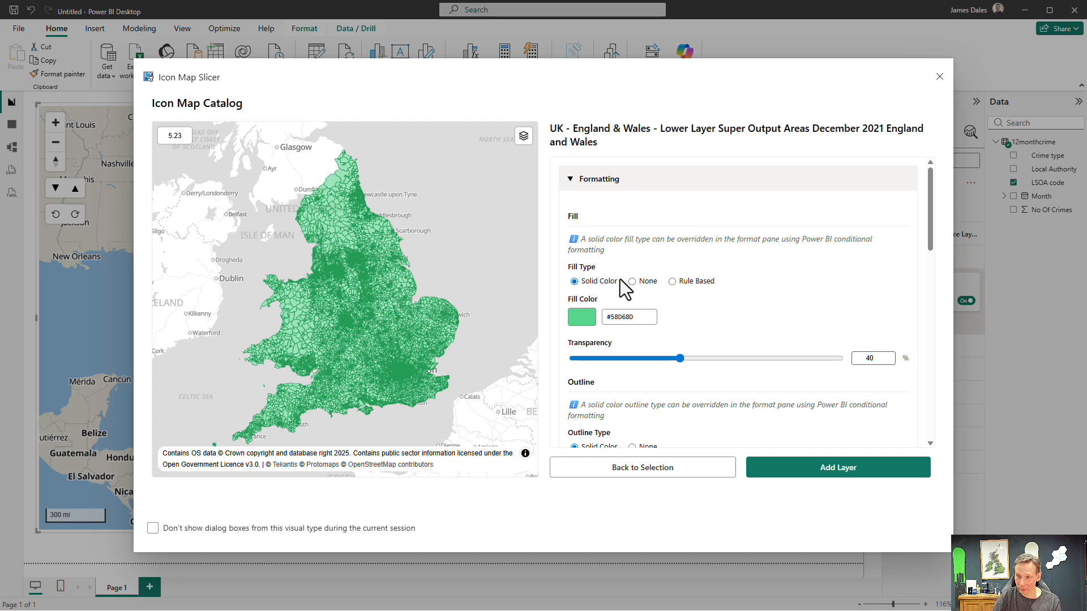
# Set the LSOA layer's fill transparency to 12% and review its outline, legend, extrusion, label and visibility options.
pyautogui.click(604, 359)
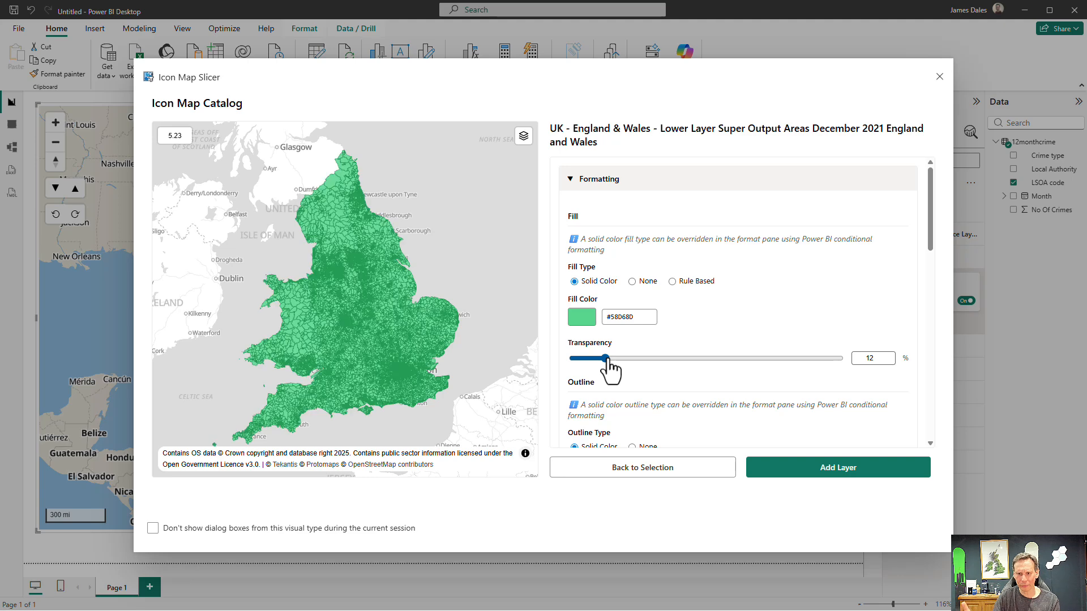
pyautogui.scroll(-5, 773, 281)
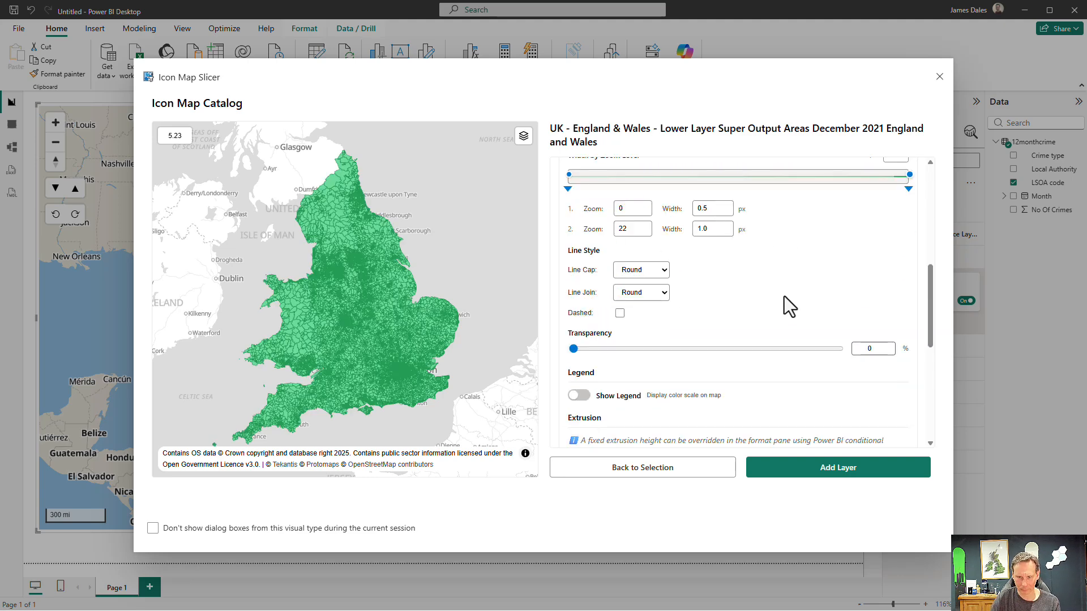
pyautogui.scroll(-4, 809, 220)
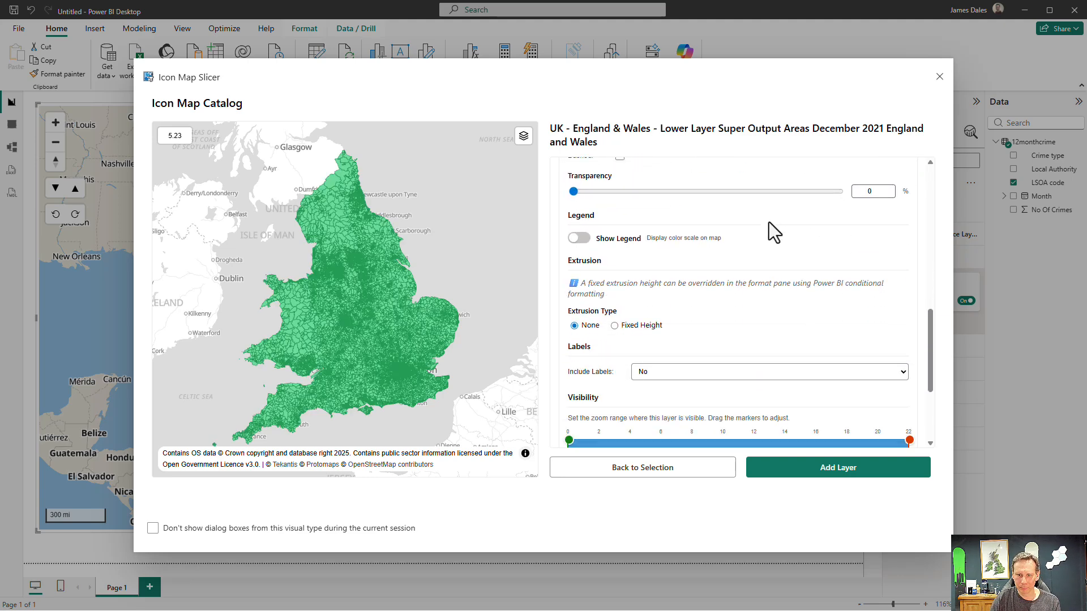
pyautogui.scroll(-3, 768, 222)
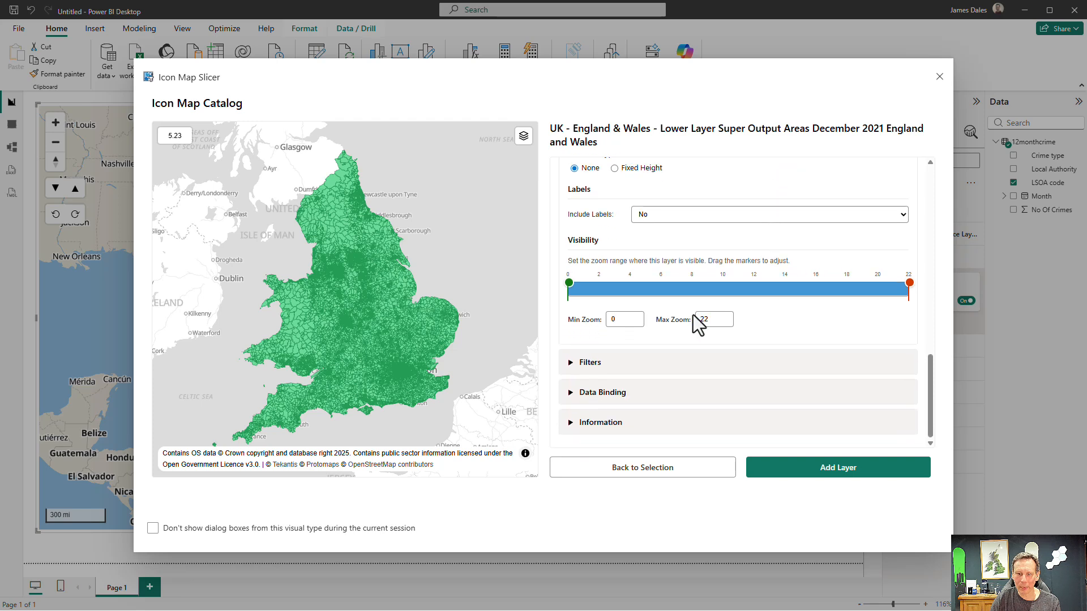
# Review the LSOA layer's data binding fields and inspect the attributes of individual areas in North Yorkshire on the preview map.
pyautogui.click(629, 392)
pyautogui.scroll(-4, 862, 306)
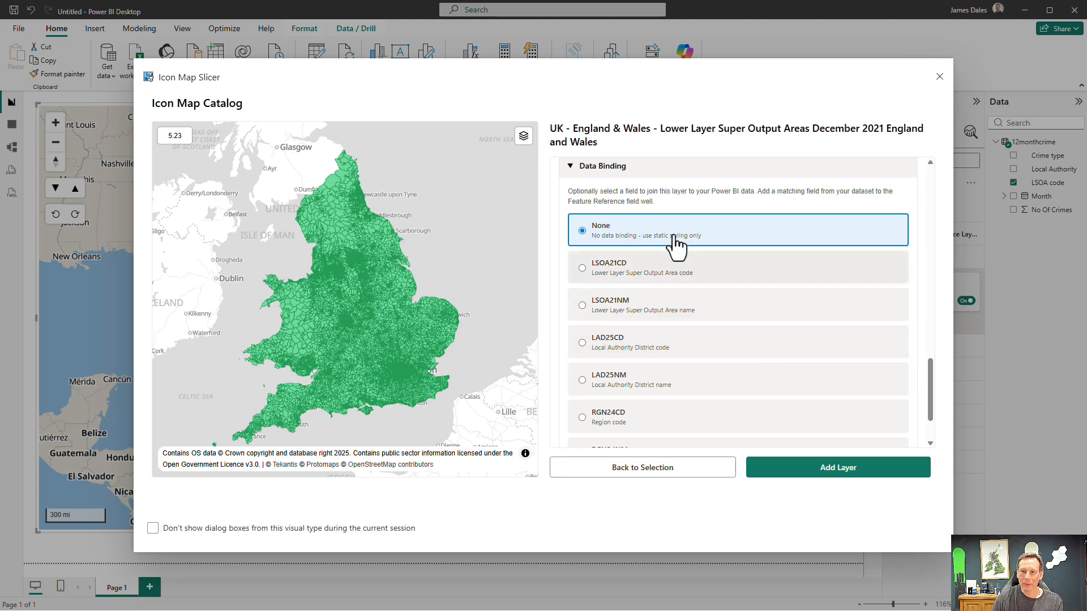
pyautogui.scroll(-1, 714, 389)
pyautogui.scroll(-2, 714, 389)
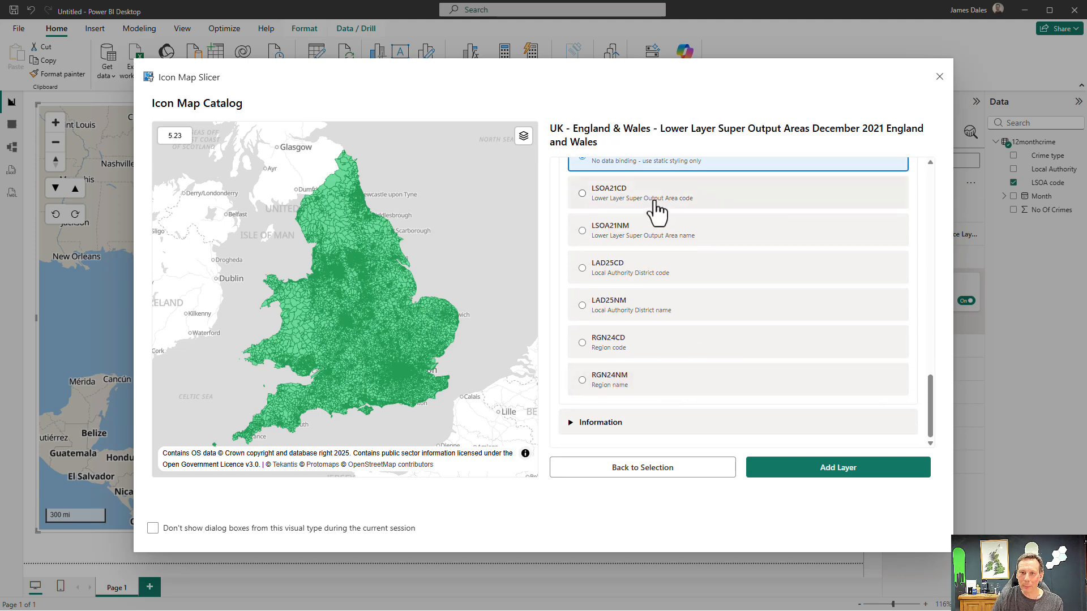
pyautogui.scroll(5, 352, 233)
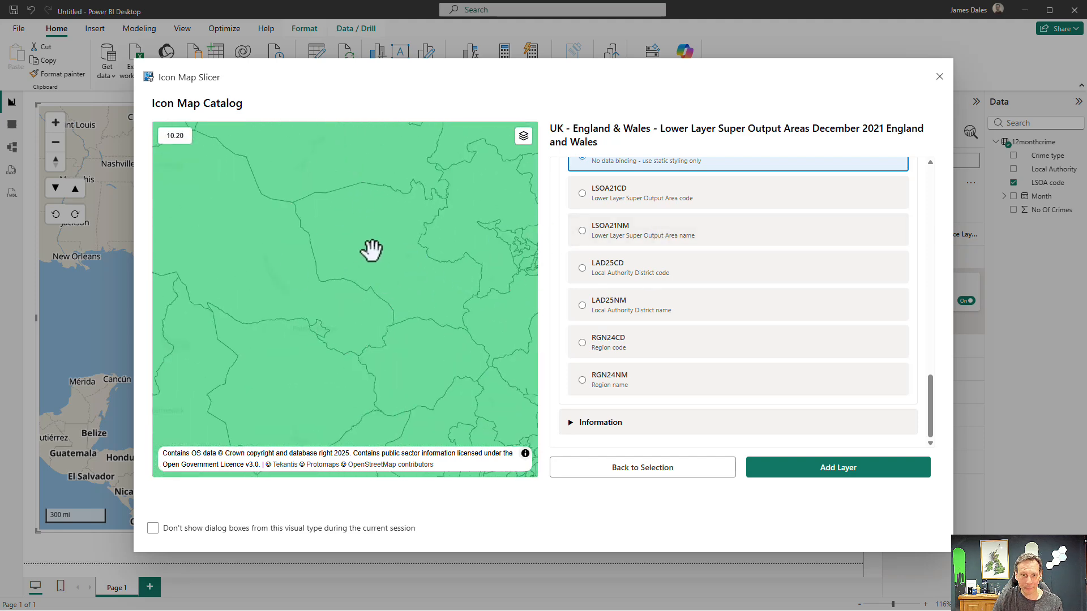
pyautogui.click(372, 249)
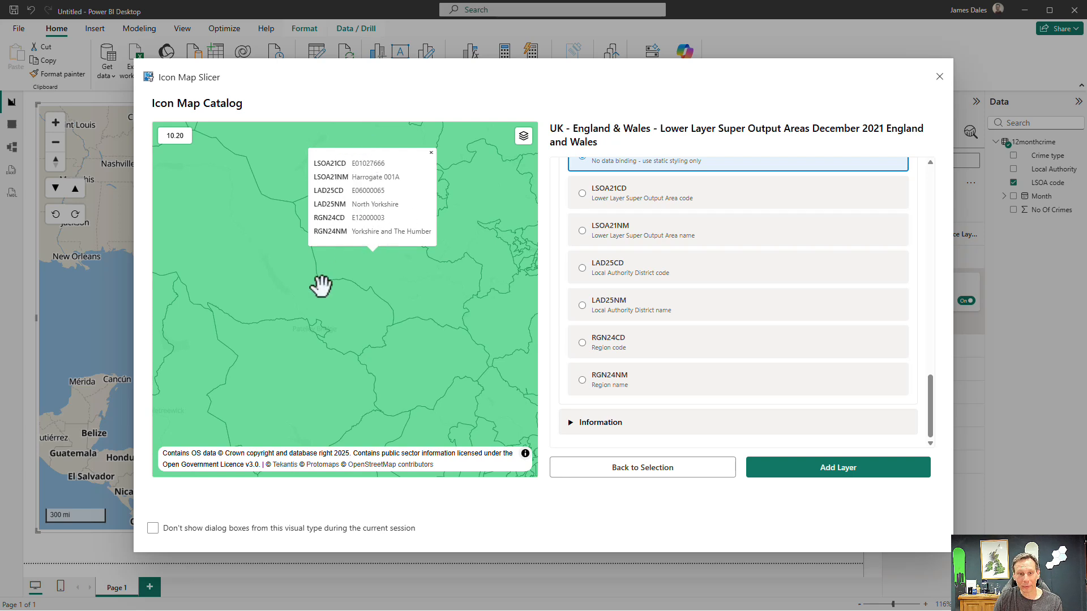
pyautogui.click(263, 266)
pyautogui.doubleClick(262, 267)
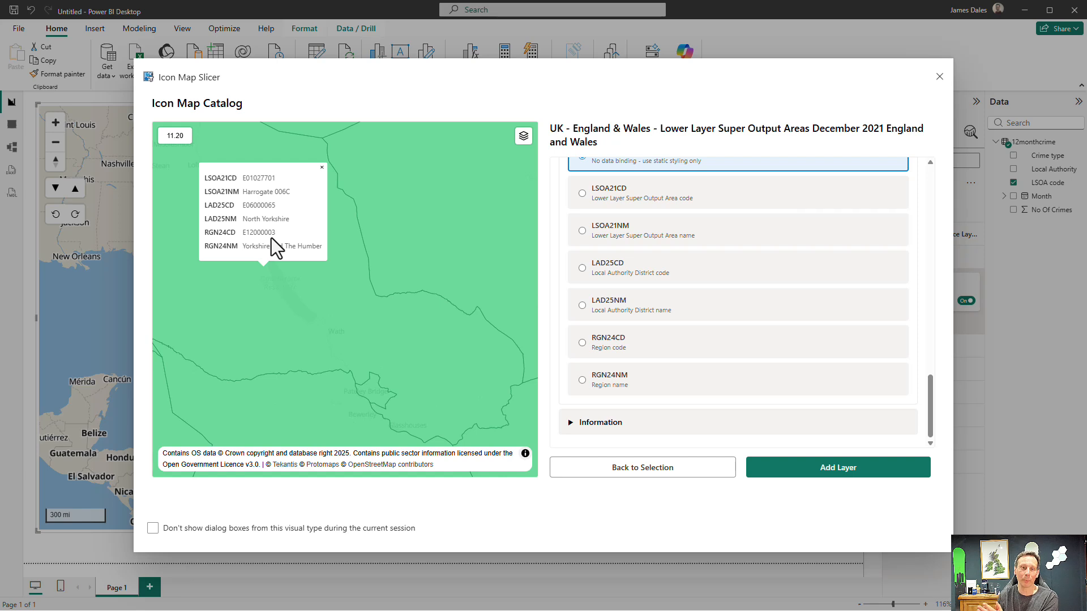
# Bind the LSOA layer to the data through LSOA21CD and enable hiding of unmatched features.
pyautogui.click(596, 212)
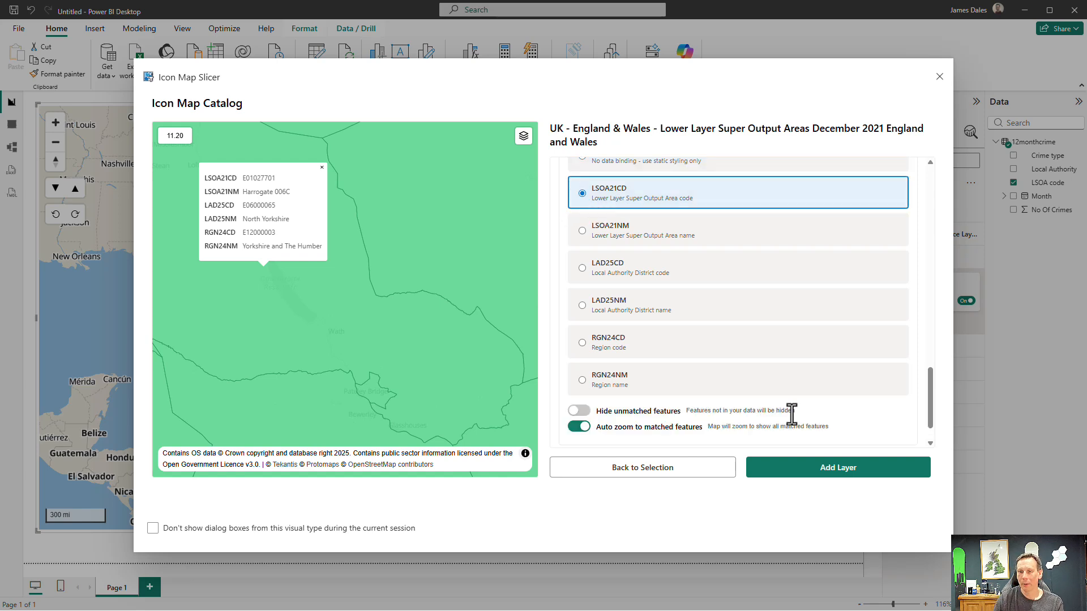
pyautogui.scroll(1, 814, 267)
pyautogui.scroll(-1, 818, 274)
pyautogui.scroll(-1, 820, 286)
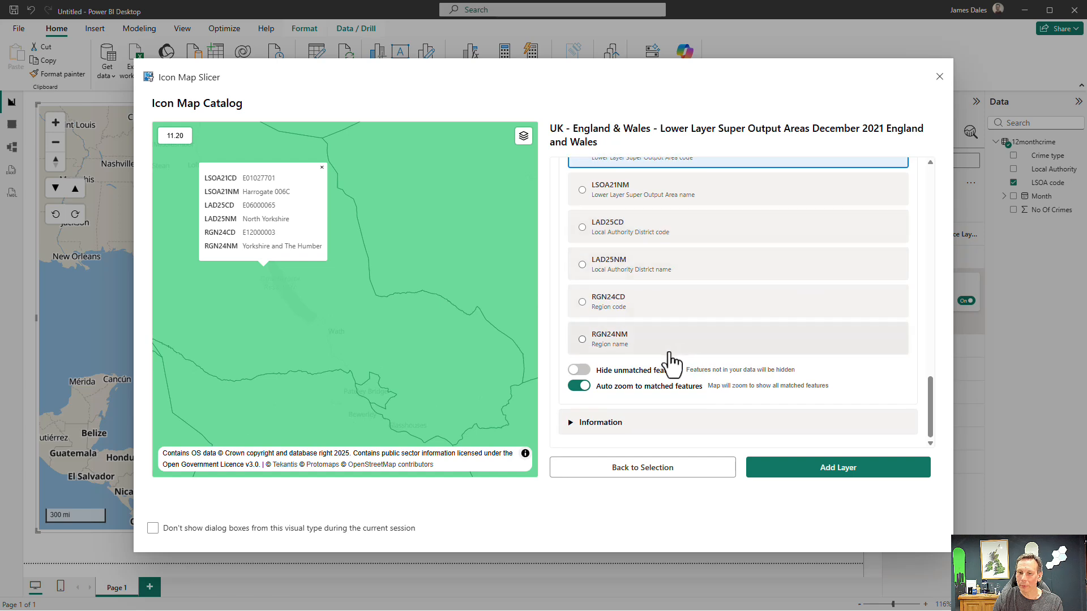
pyautogui.click(578, 370)
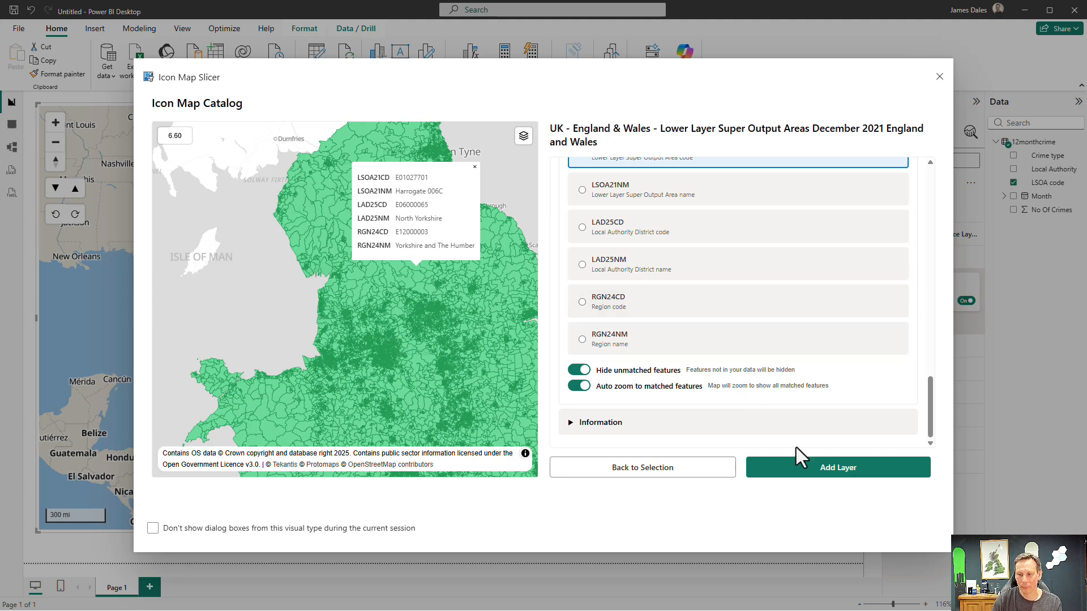
# Add the configured LSOA layer to the catalog and apply the changes to the report map.
pyautogui.click(819, 478)
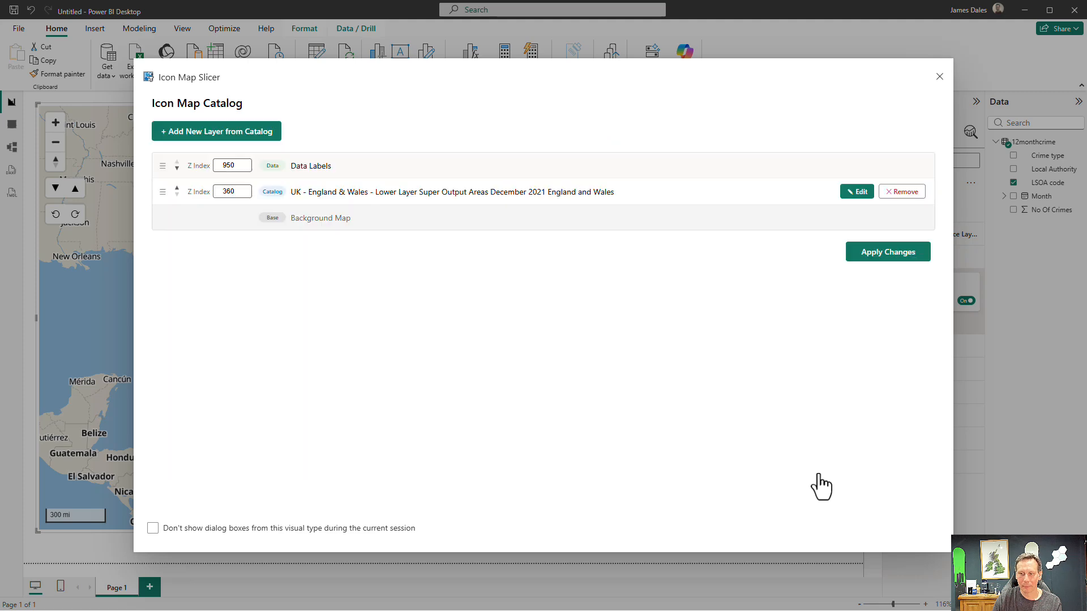
pyautogui.click(875, 262)
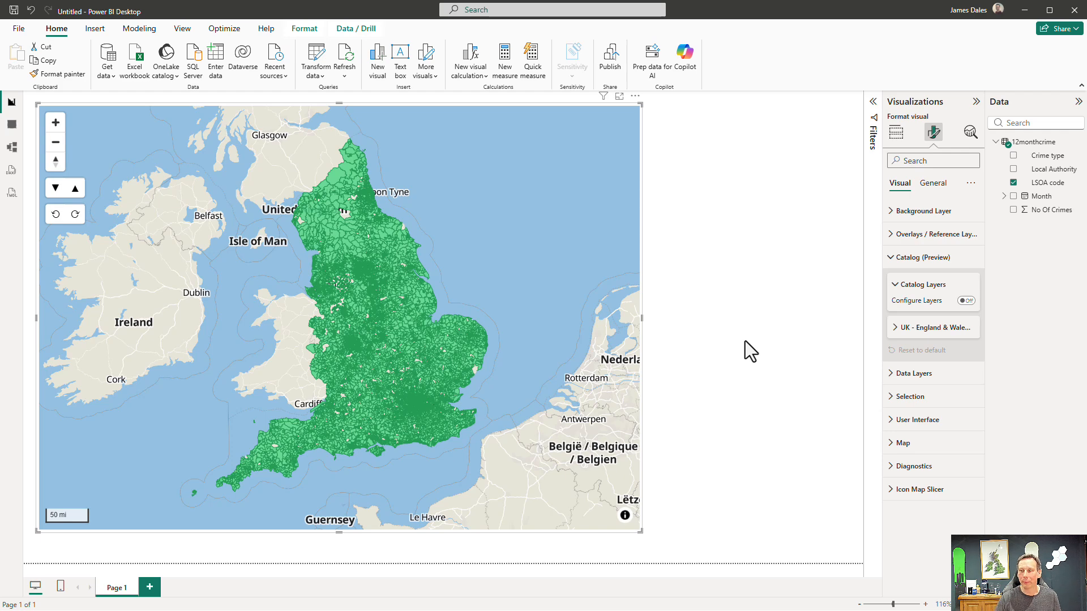
pyautogui.click(735, 311)
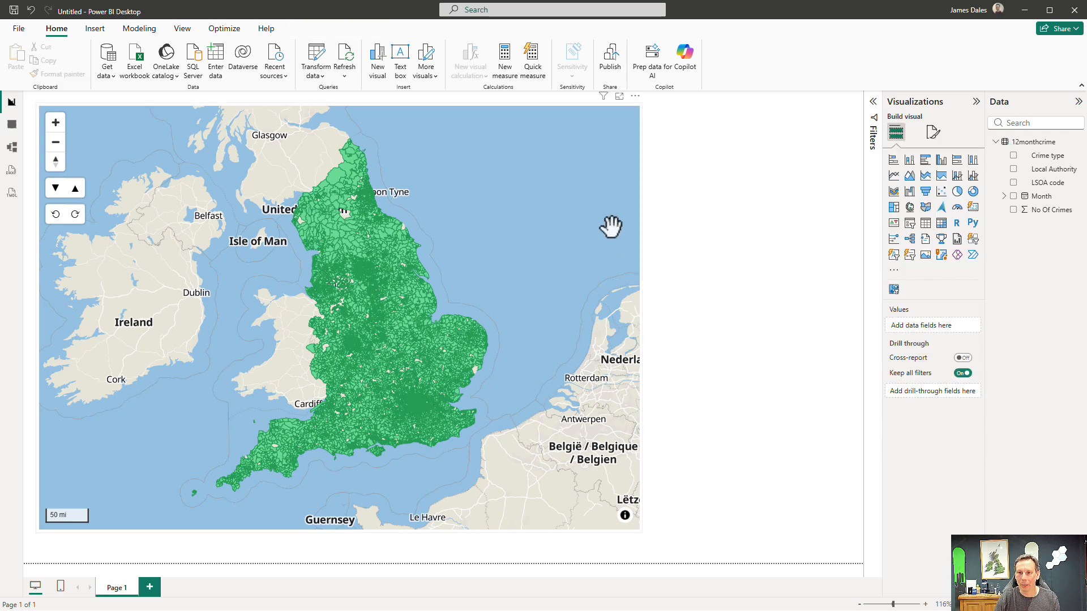
# Set the map's maximum data rows to 60000 and check the LSOA coverage around Manchester.
pyautogui.click(641, 170)
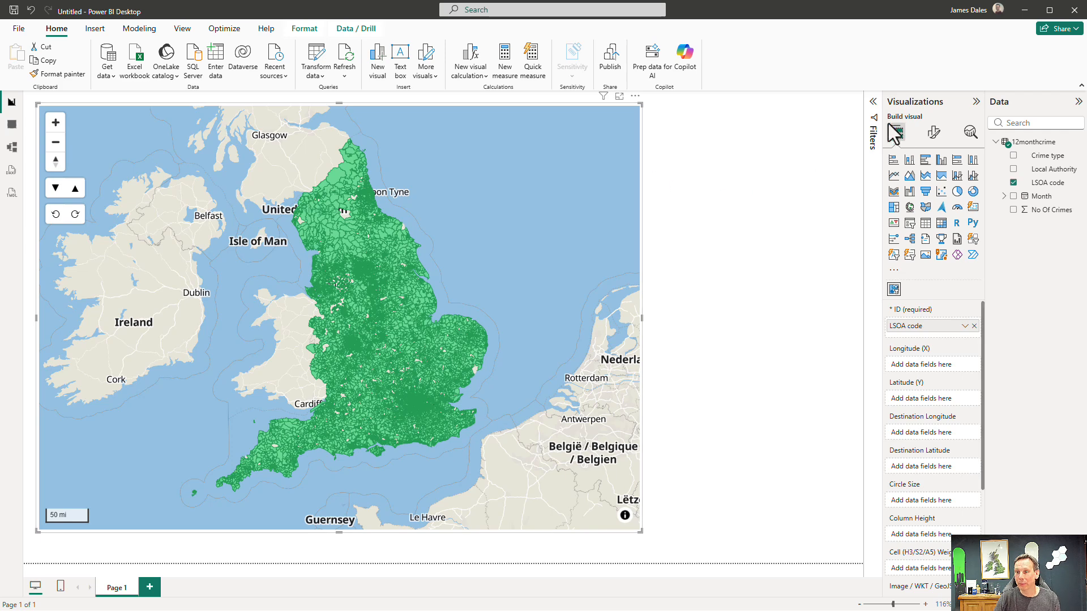
pyautogui.click(934, 133)
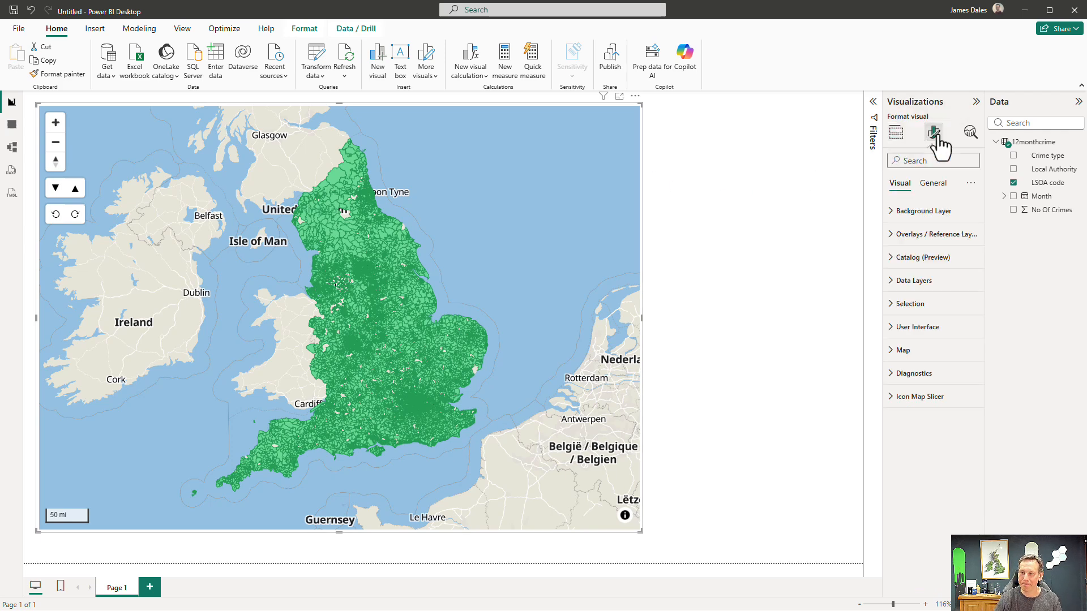
pyautogui.click(947, 283)
pyautogui.click(914, 463)
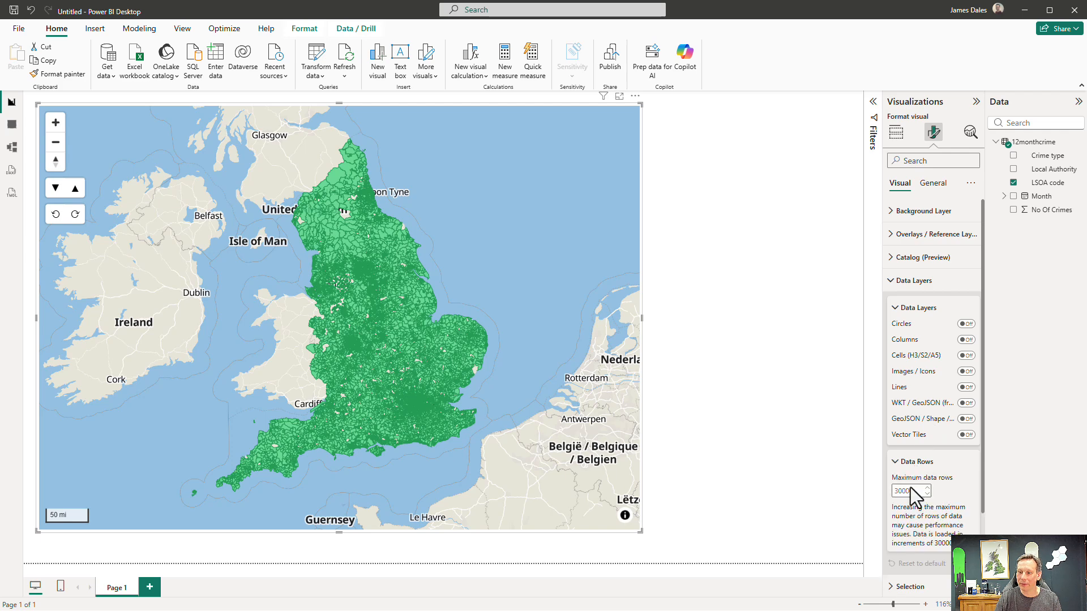
pyautogui.doubleClick(910, 489)
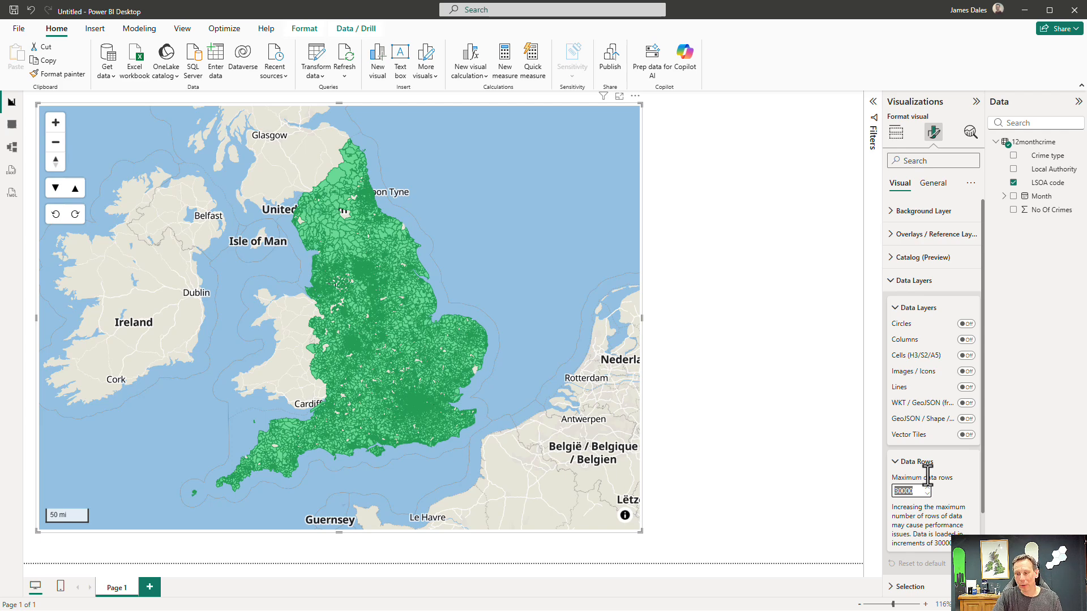
pyautogui.write('60000')
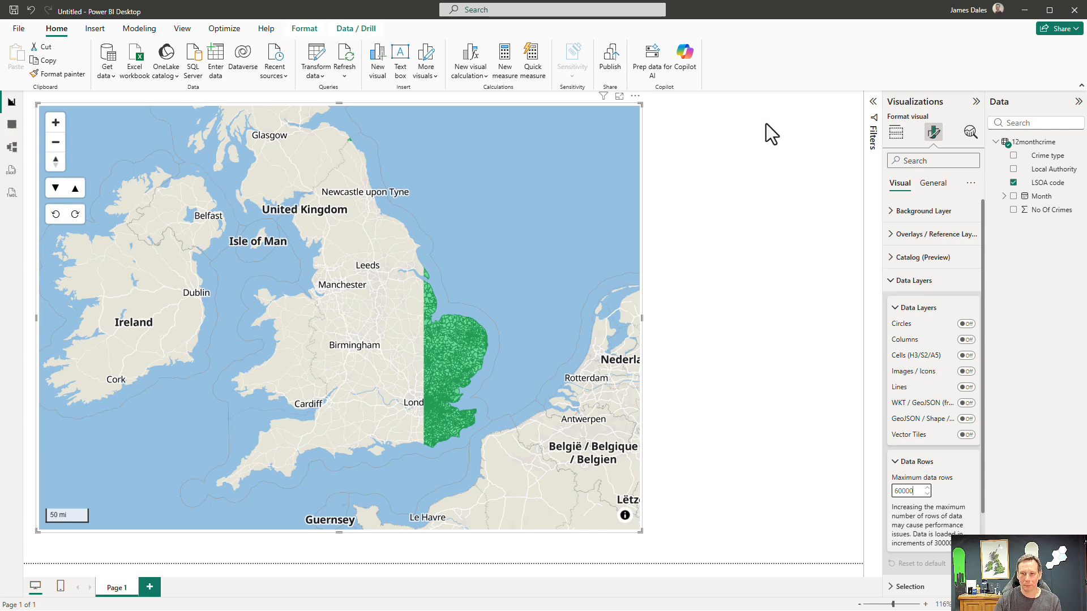
pyautogui.click(732, 189)
pyautogui.click(626, 200)
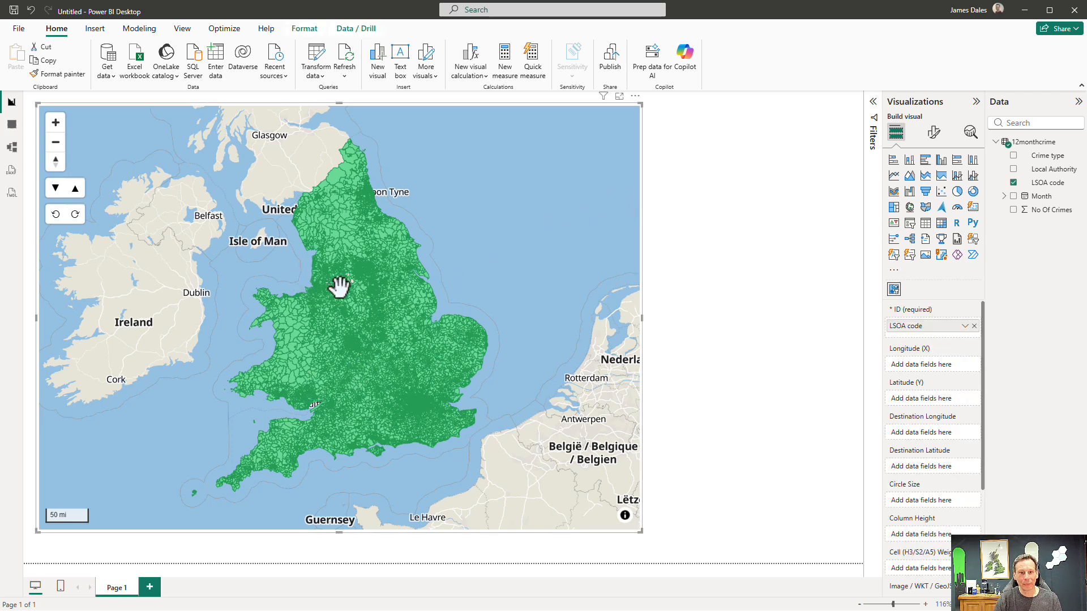
pyautogui.moveTo(325, 278)
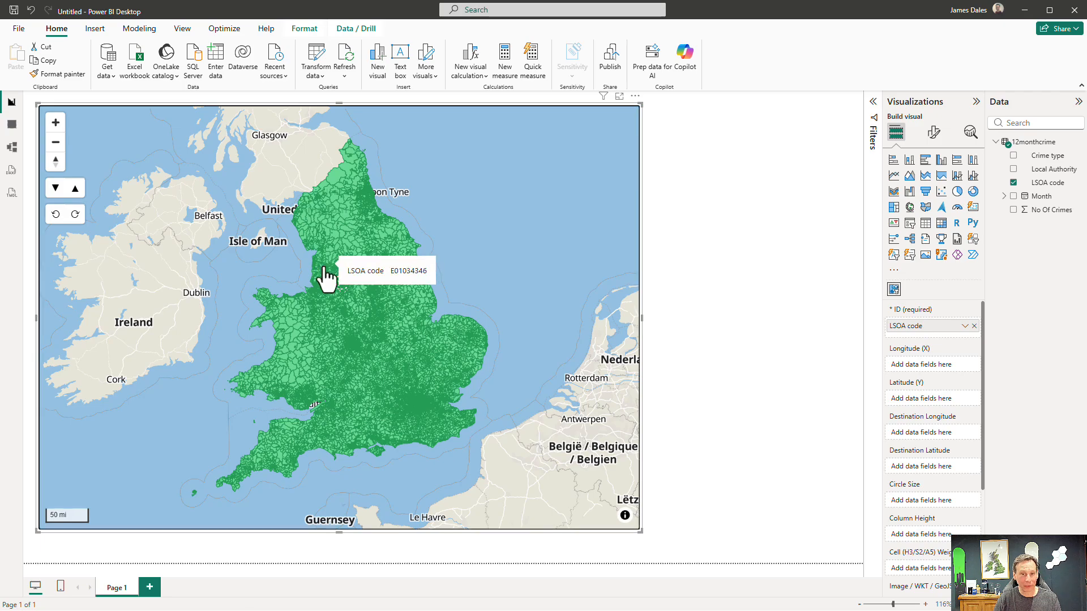
pyautogui.scroll(5, 373, 300)
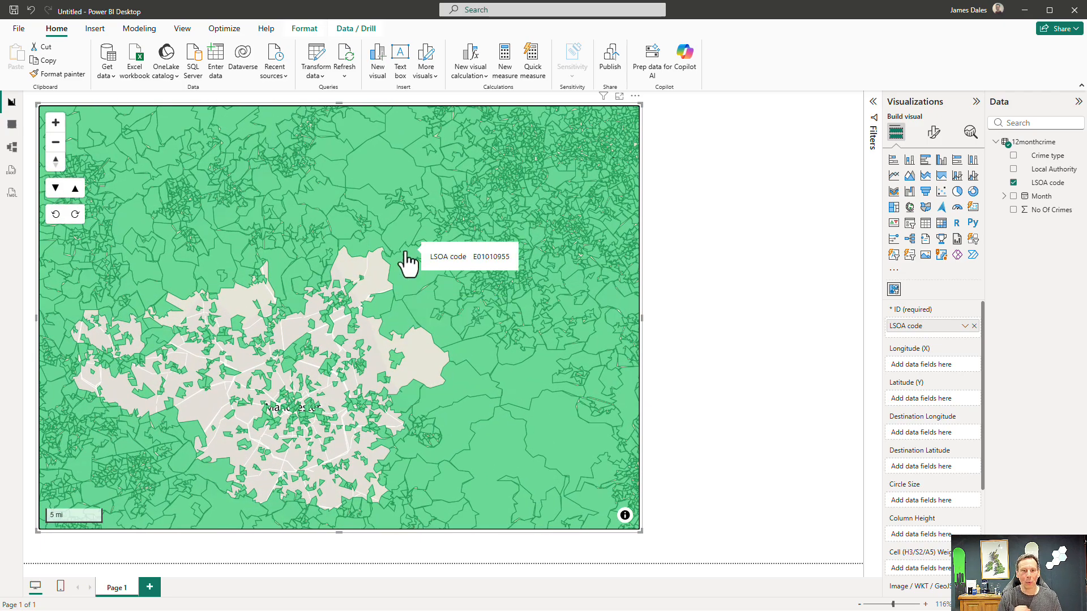
# Add a slicer beside the map with the Local Authority field.
pyautogui.click(704, 304)
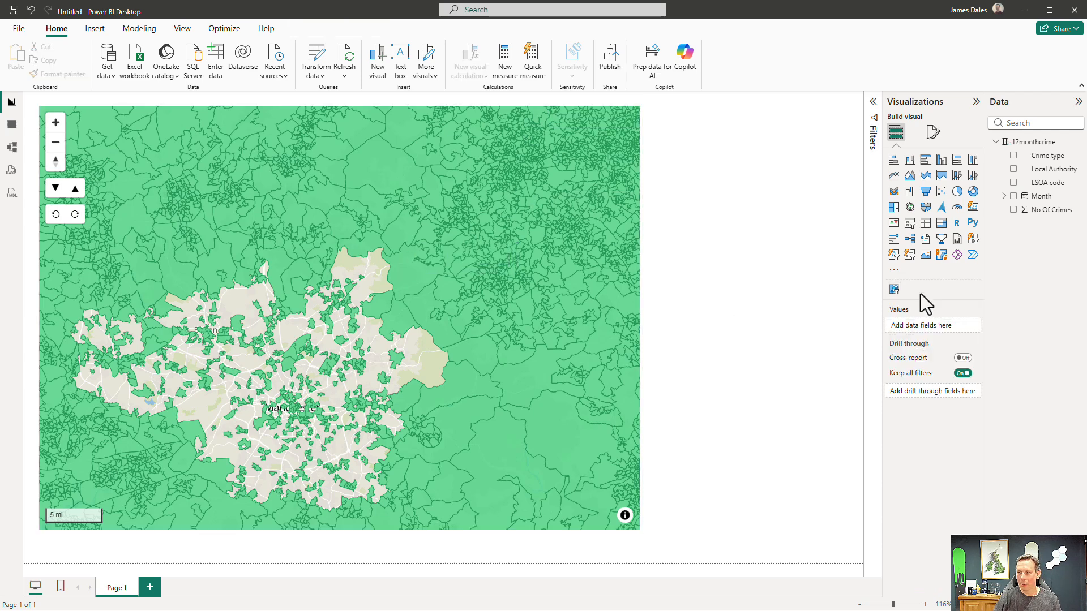
pyautogui.click(910, 223)
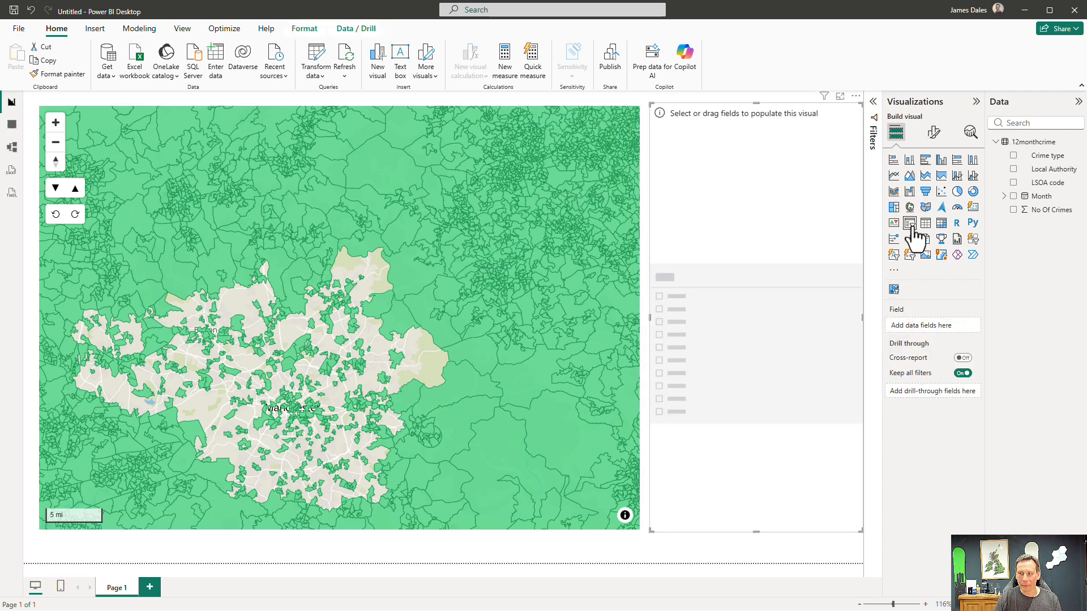
pyautogui.click(1013, 170)
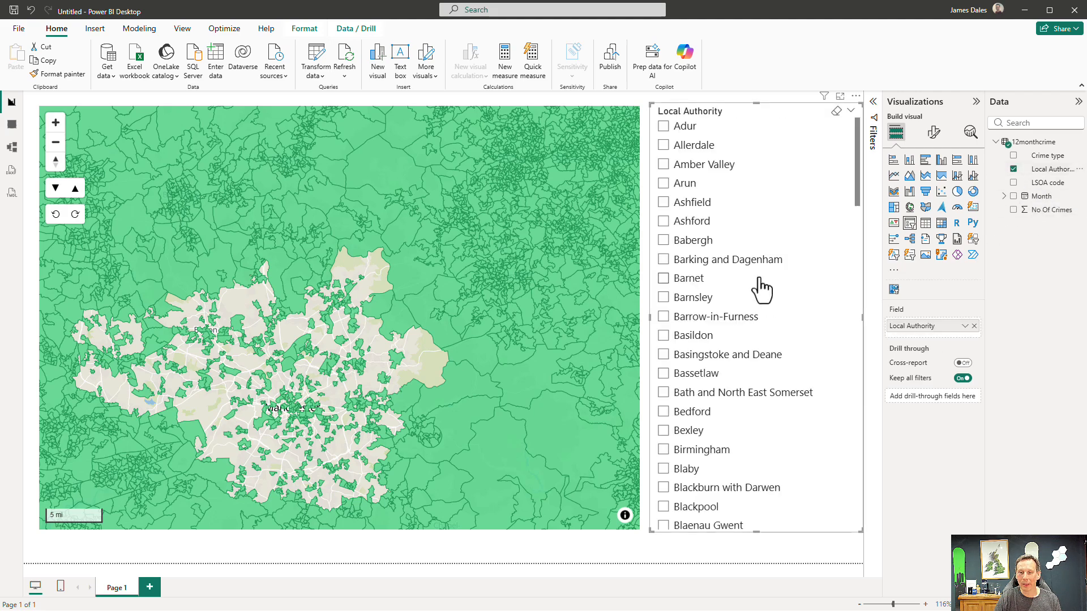
# Filter the map by Cardiff, Darlington and finally Erewash with the Local Authority slicer, and inspect Erewash's LSOAs.
pyautogui.scroll(-10, 760, 278)
pyautogui.click(693, 274)
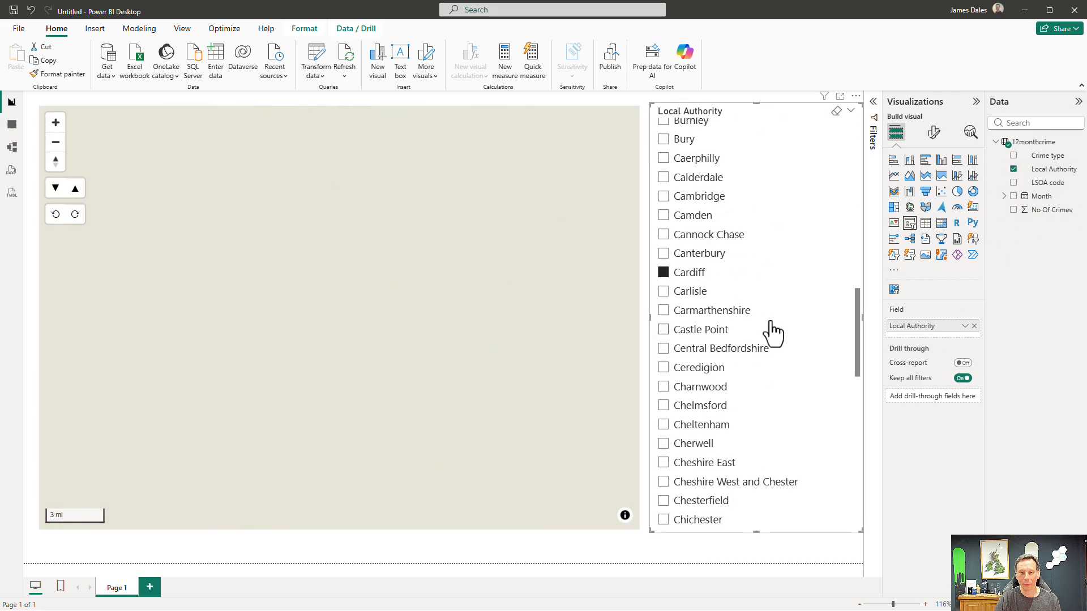
pyautogui.scroll(-8, 766, 317)
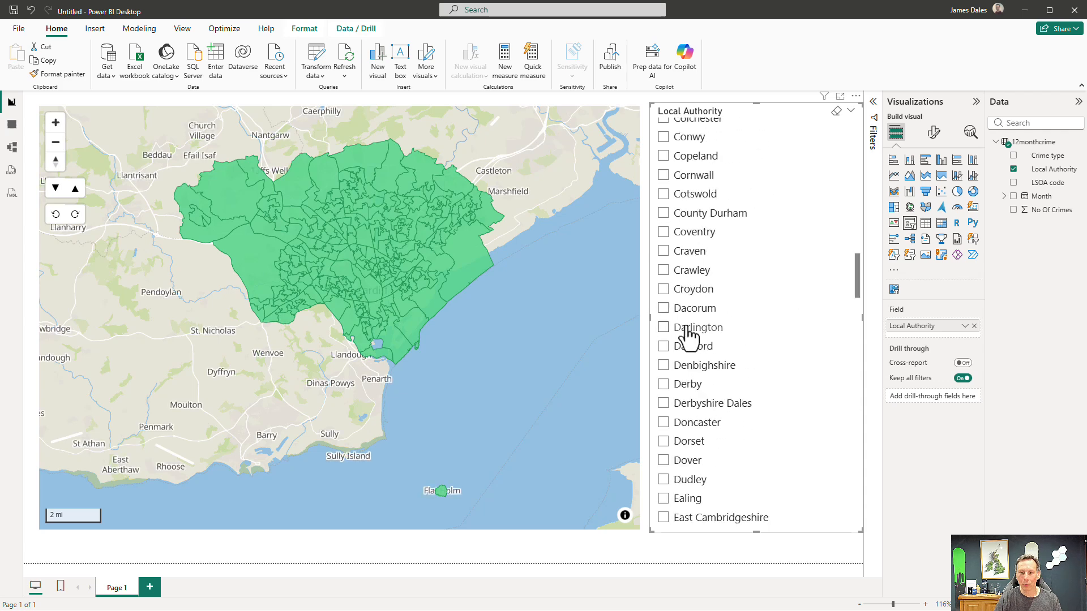
pyautogui.click(688, 333)
pyautogui.scroll(-3, 736, 368)
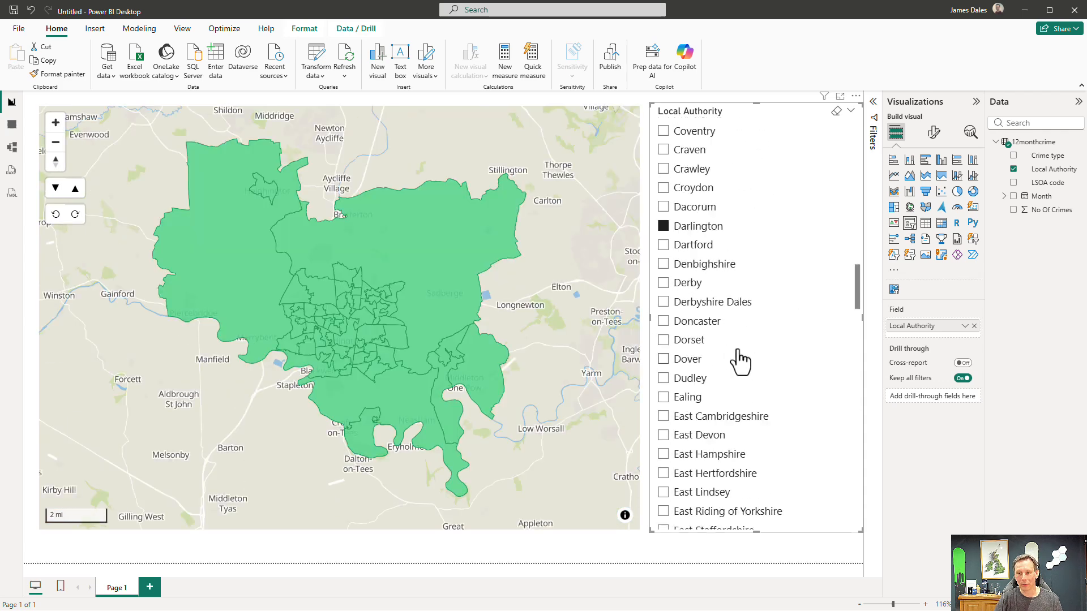
pyautogui.scroll(-10, 739, 362)
pyautogui.click(699, 346)
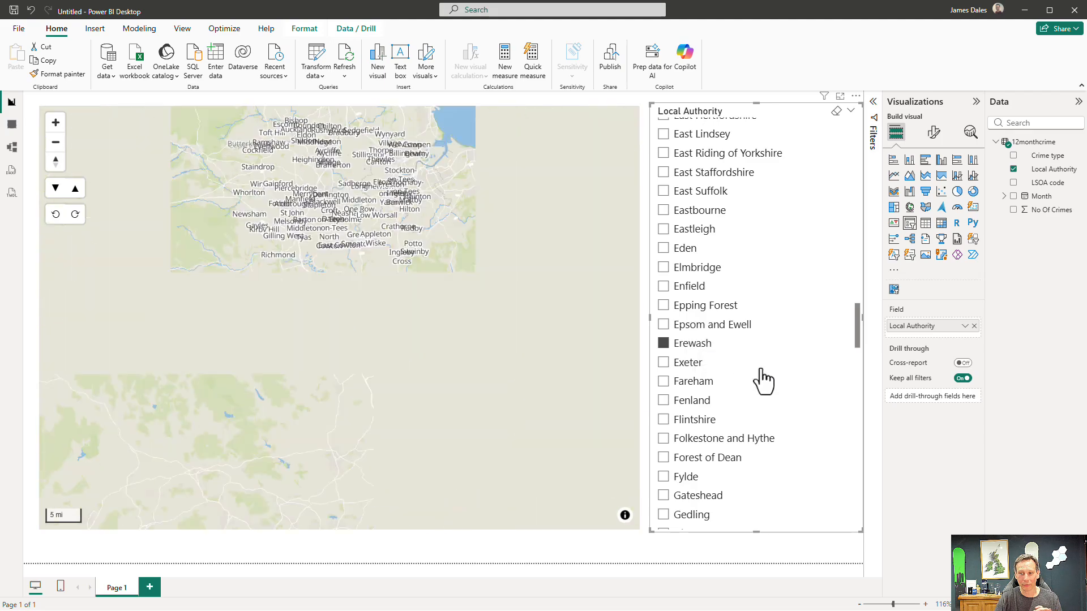
pyautogui.scroll(5, 430, 204)
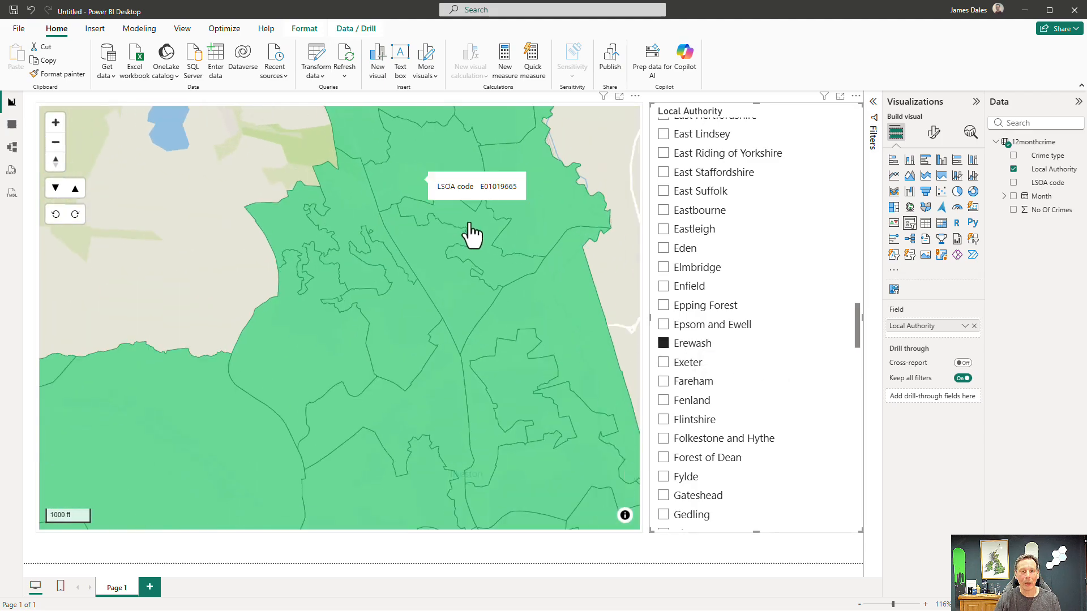
pyautogui.scroll(-2, 469, 235)
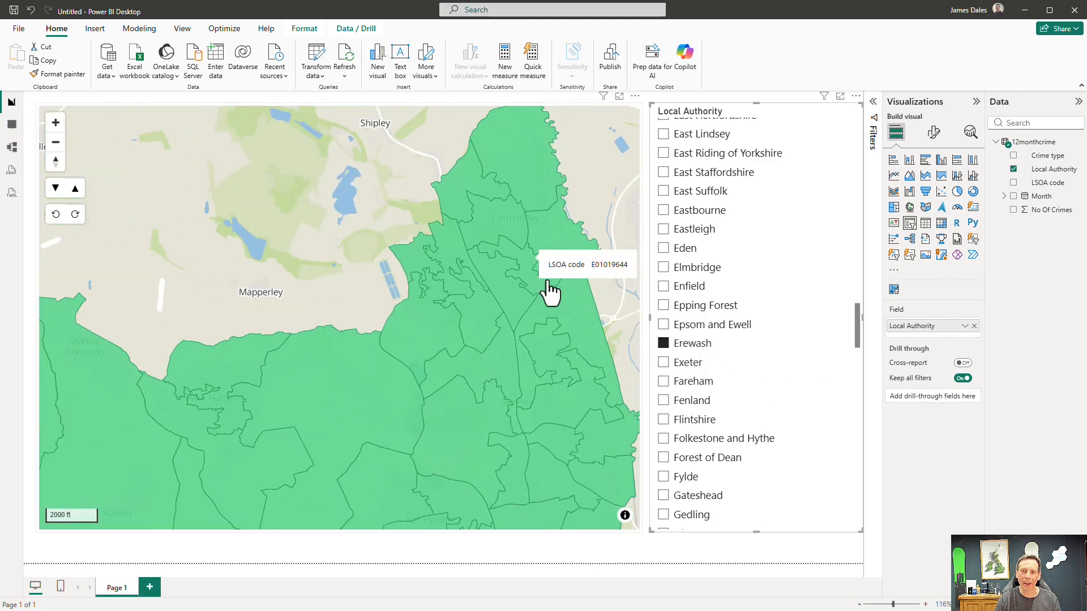
pyautogui.scroll(-10, 575, 332)
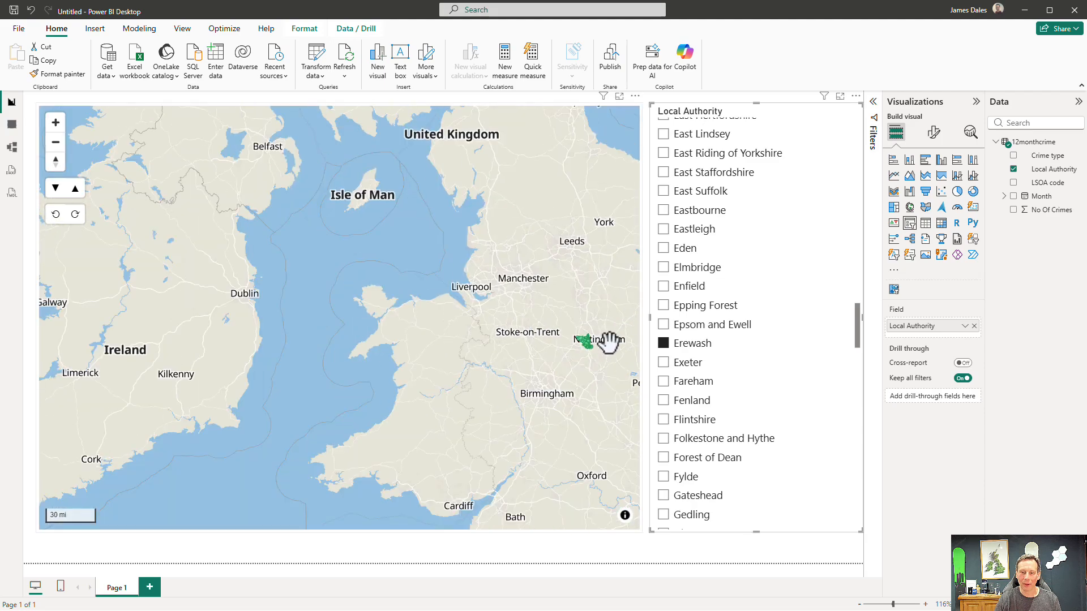
pyautogui.scroll(8, 609, 342)
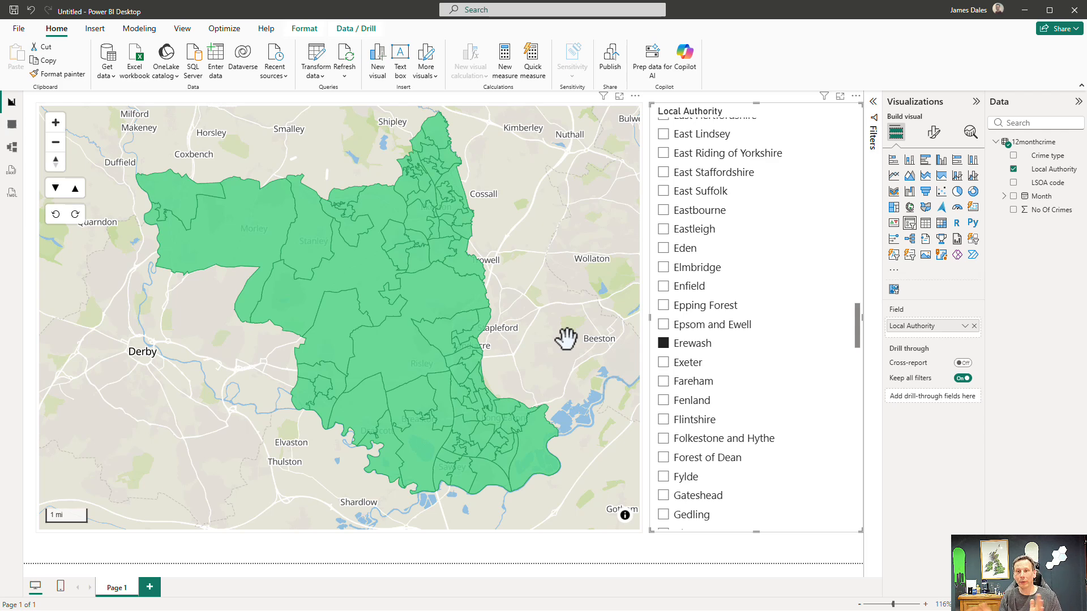
# Widen the map's formatting pane and expand the catalog settings of the UK - England & Wales Lower Layer Super Output Areas layer.
pyautogui.click(321, 104)
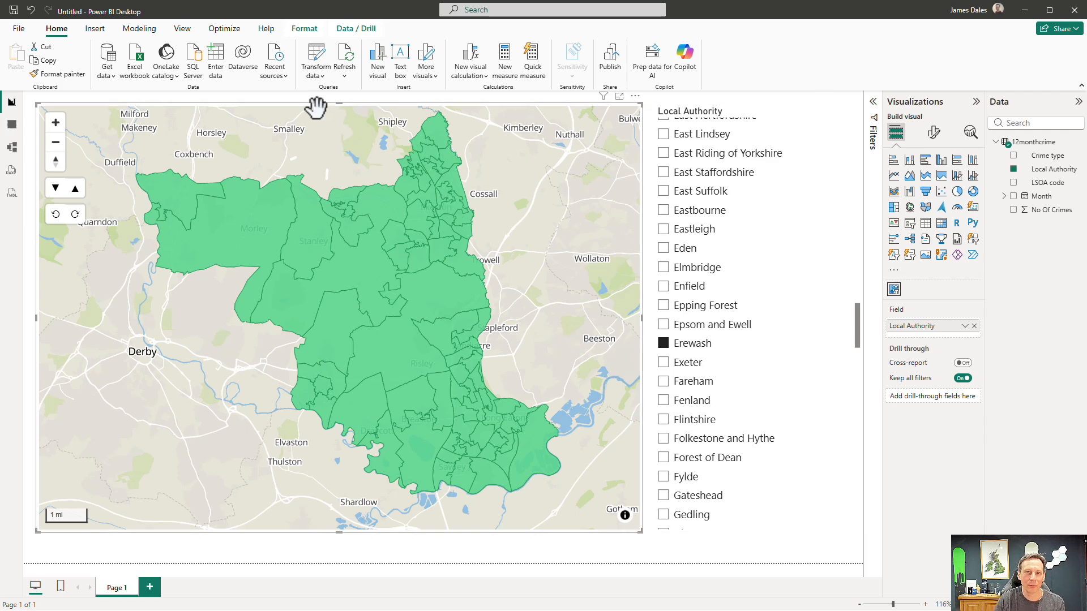
pyautogui.click(934, 134)
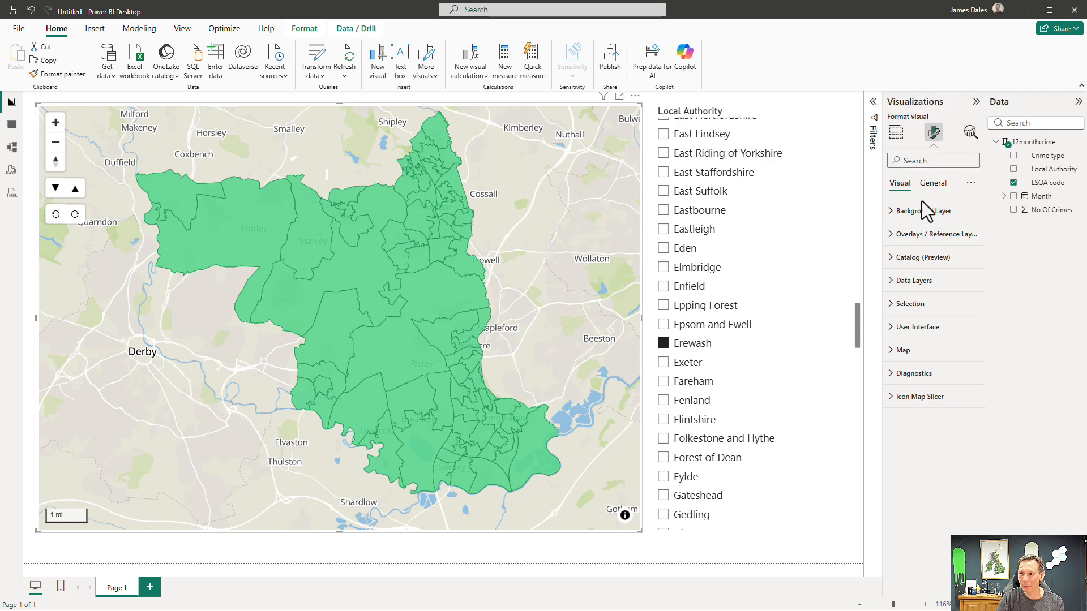
pyautogui.moveTo(884, 236); pyautogui.dragTo(837, 240)
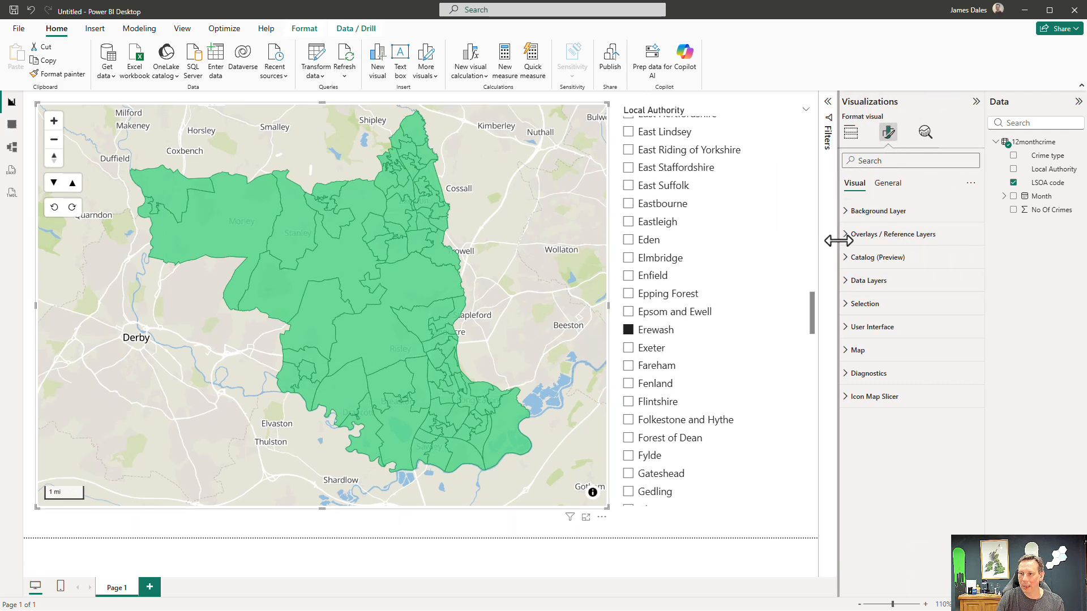
pyautogui.click(845, 258)
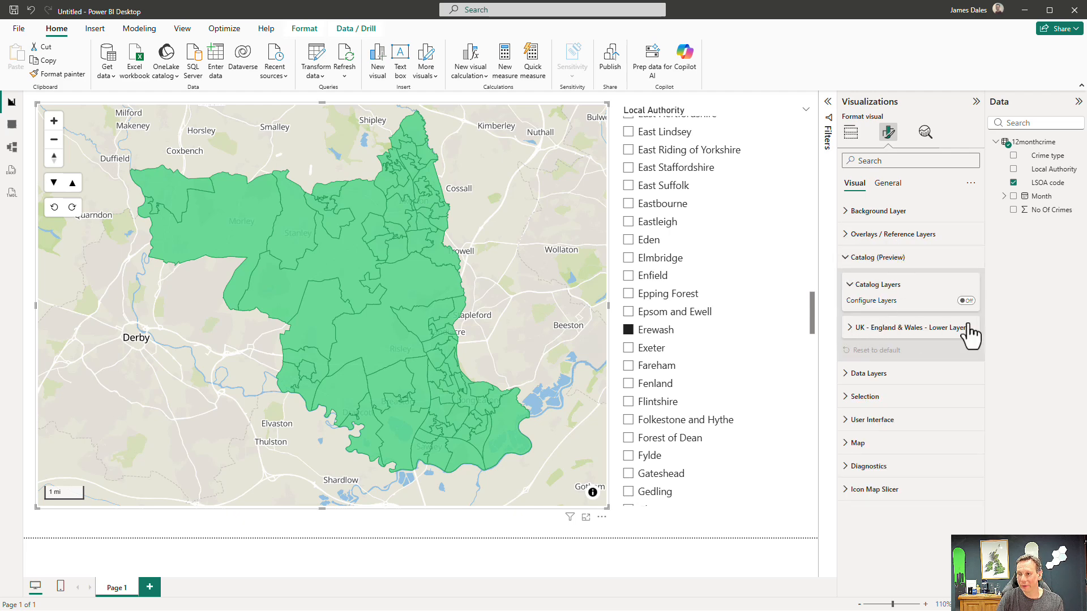
pyautogui.click(852, 331)
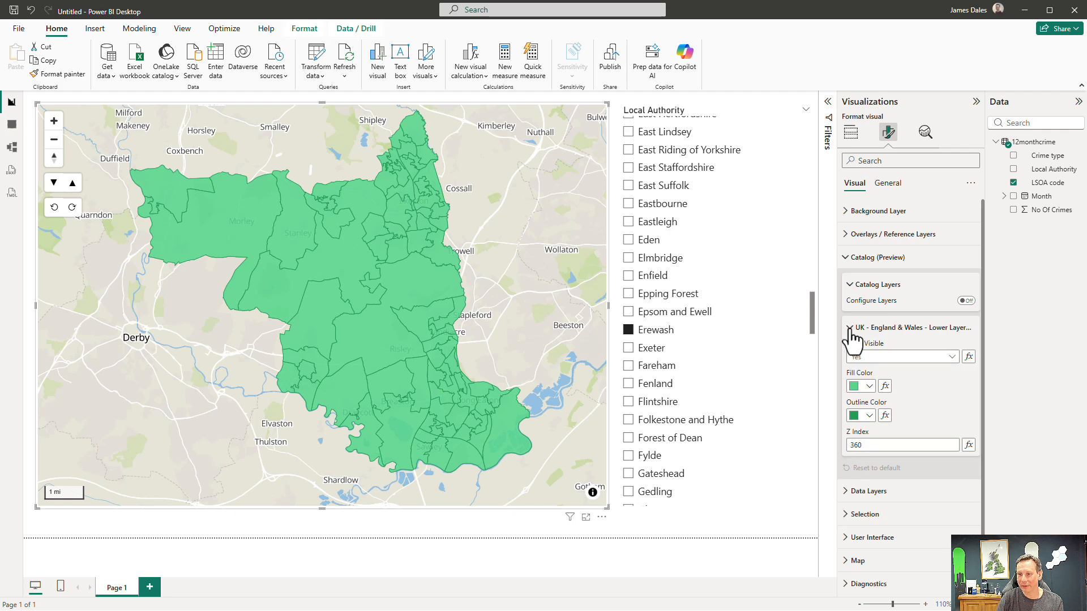
# Color the LSOA layer's fill with a gradient based on the sum of No Of Crimes, and set its outline color to black.
pyautogui.click(885, 388)
pyautogui.click(435, 201)
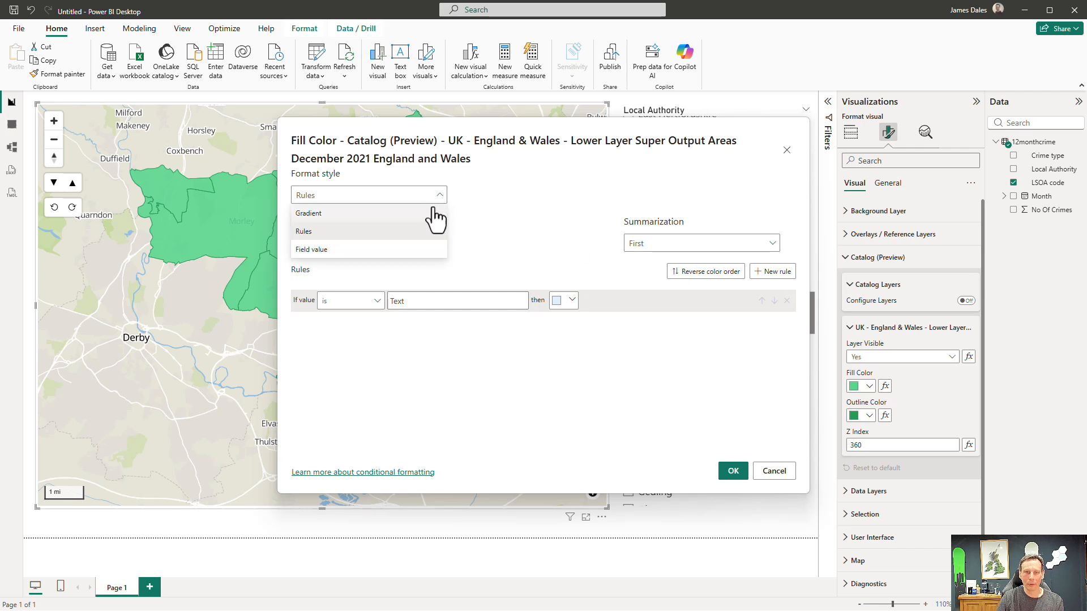
pyautogui.click(365, 214)
pyautogui.click(439, 245)
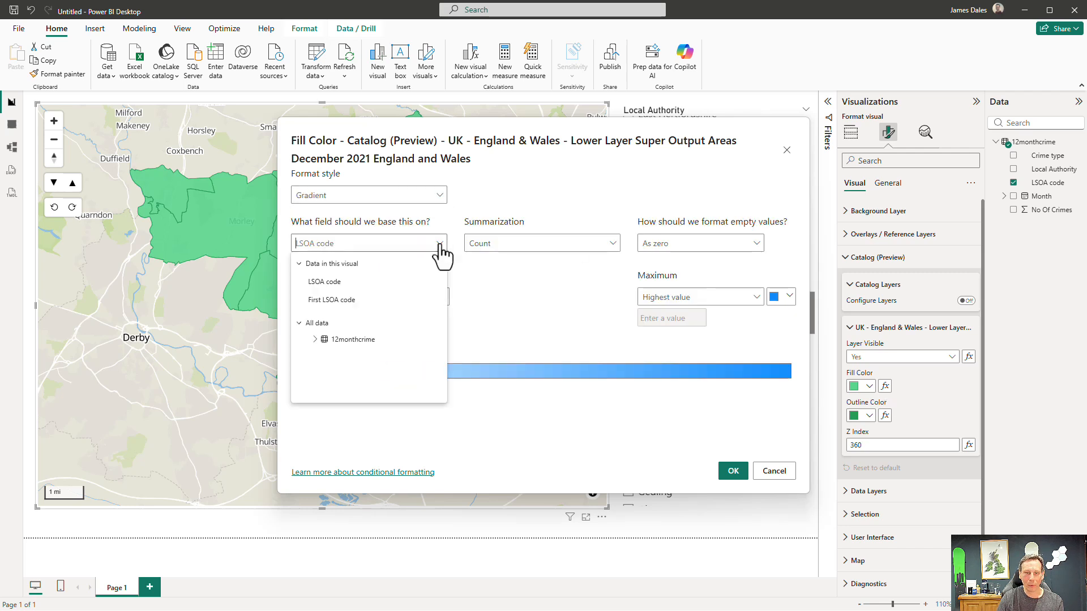
pyautogui.click(313, 340)
pyautogui.scroll(-2, 384, 374)
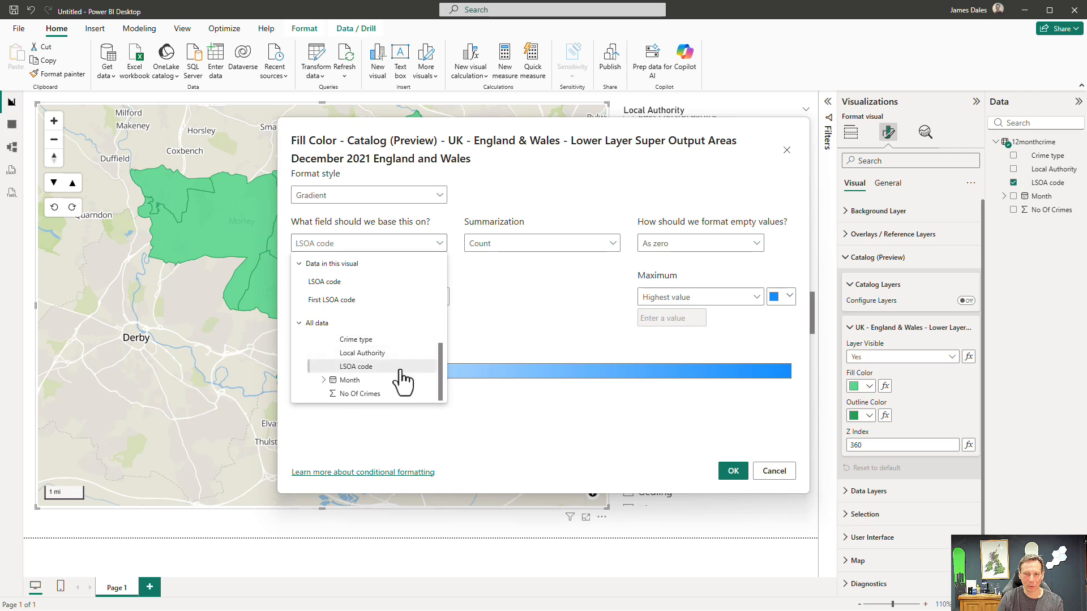
pyautogui.click(382, 395)
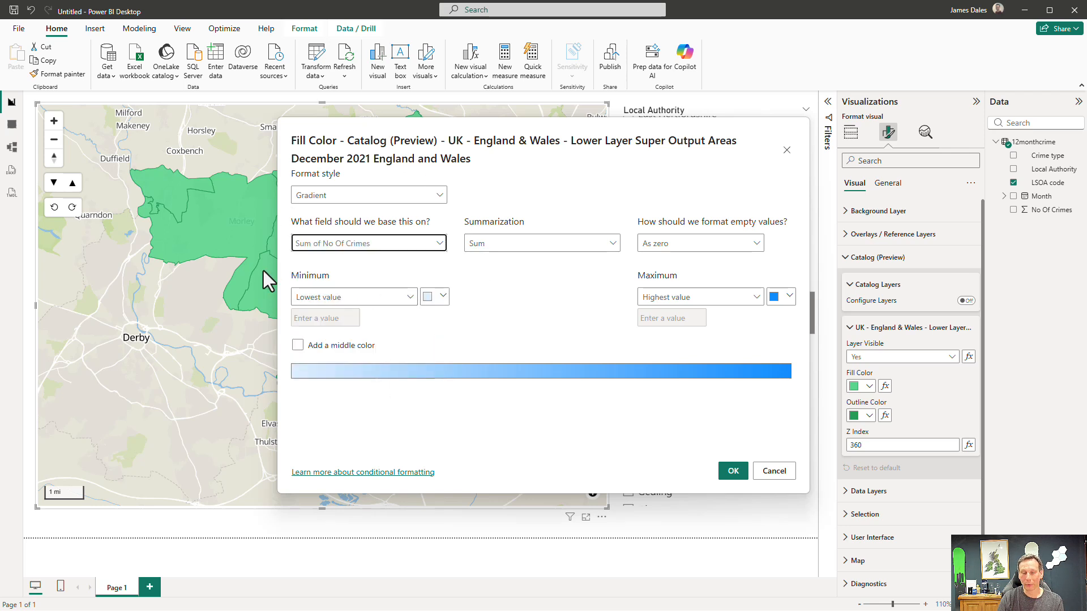
pyautogui.click(733, 470)
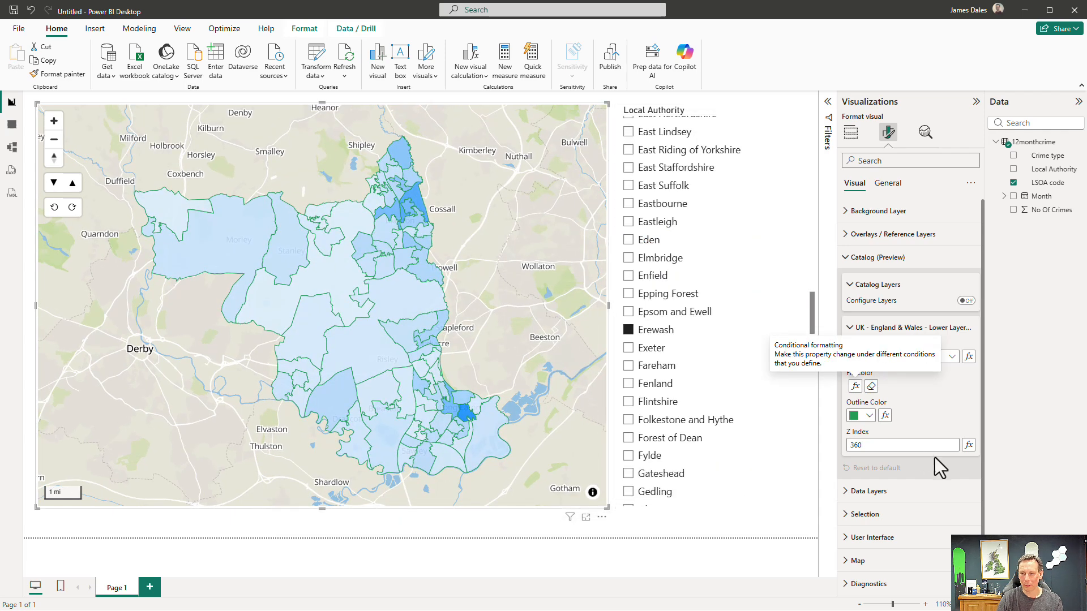
pyautogui.click(864, 417)
pyautogui.click(877, 237)
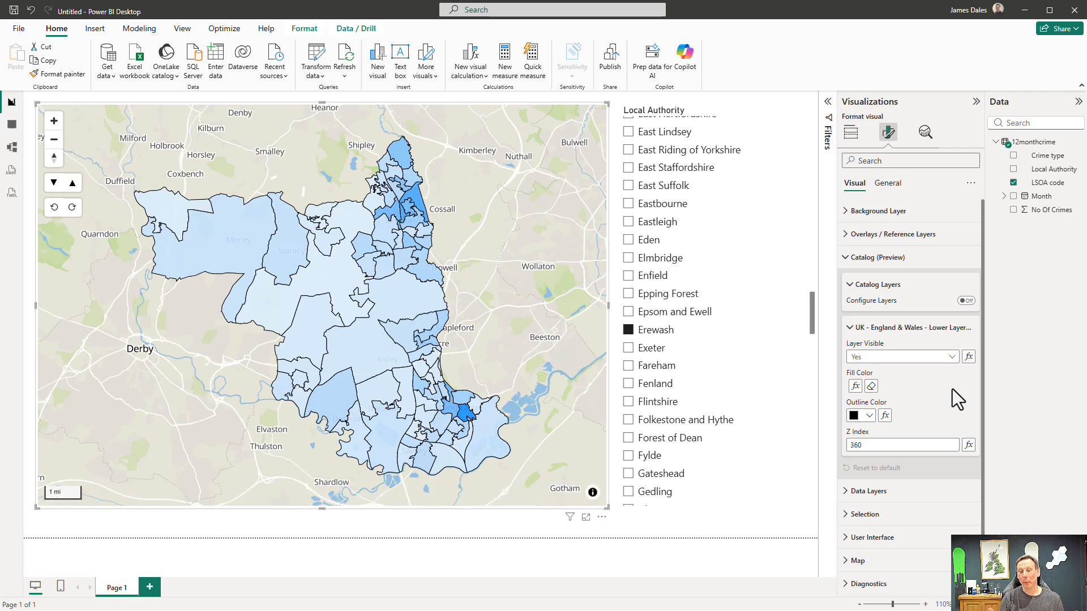
# Filter the styled map by Eastleigh, Fenland, Lancaster and finally Liverpool with the Local Authority slicer to compare their crime shading.
pyautogui.click(652, 222)
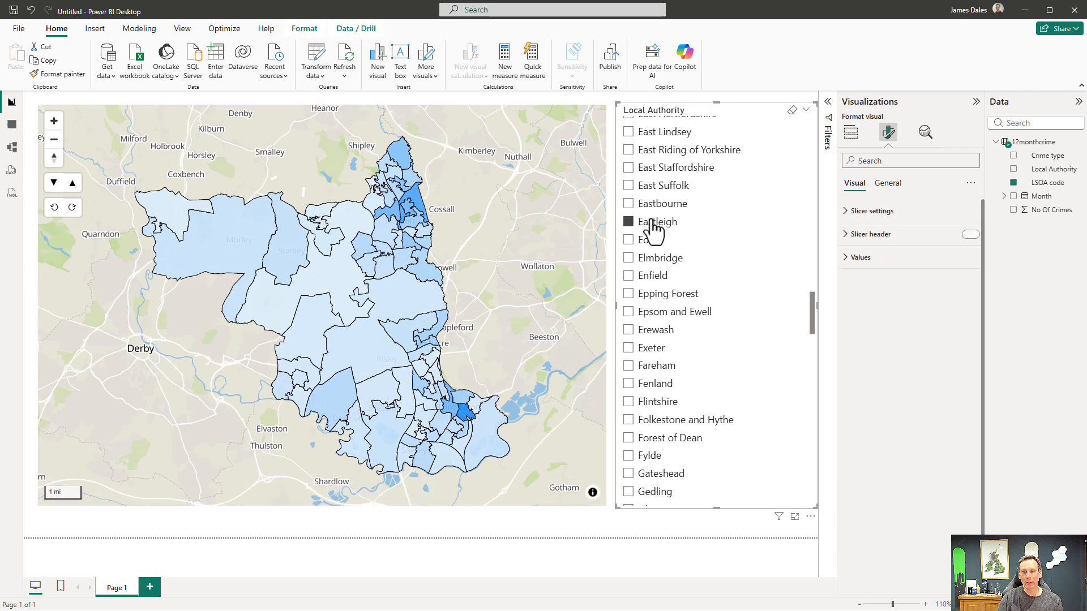
pyautogui.click(658, 384)
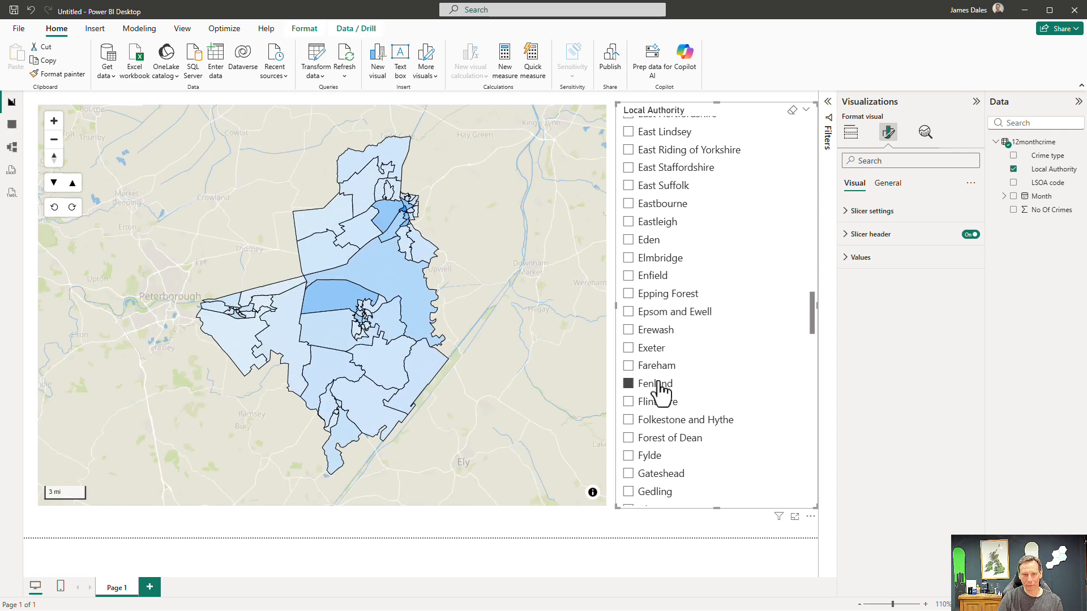
pyautogui.click(667, 313)
pyautogui.scroll(-10, 667, 322)
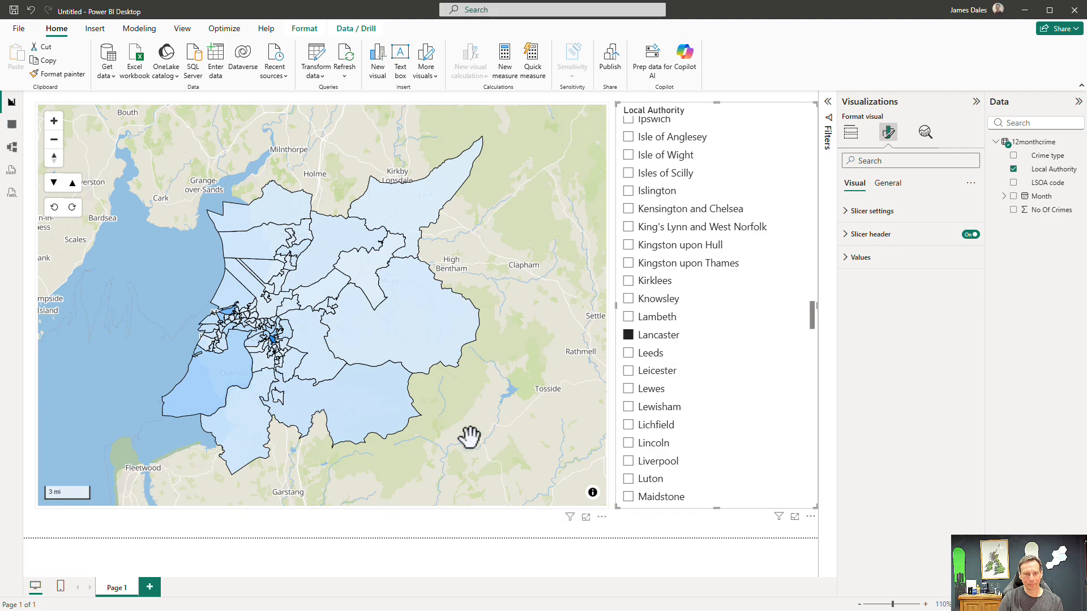
pyautogui.click(662, 462)
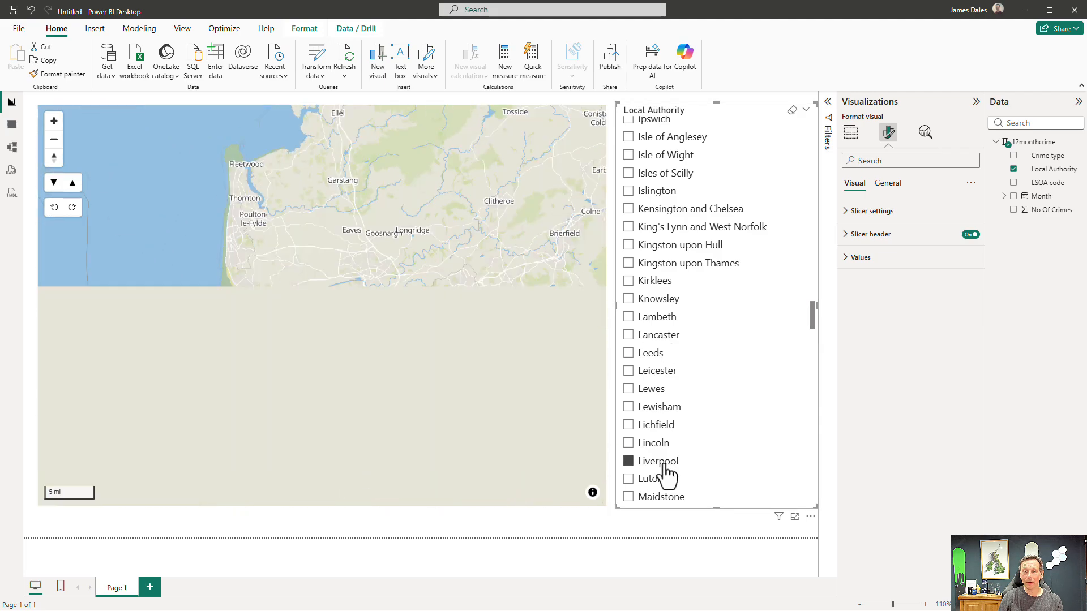
# Reconfigure the LSOA catalog layer with a fixed extrusion height of 1000 meters and update it on the report map.
pyautogui.click(473, 269)
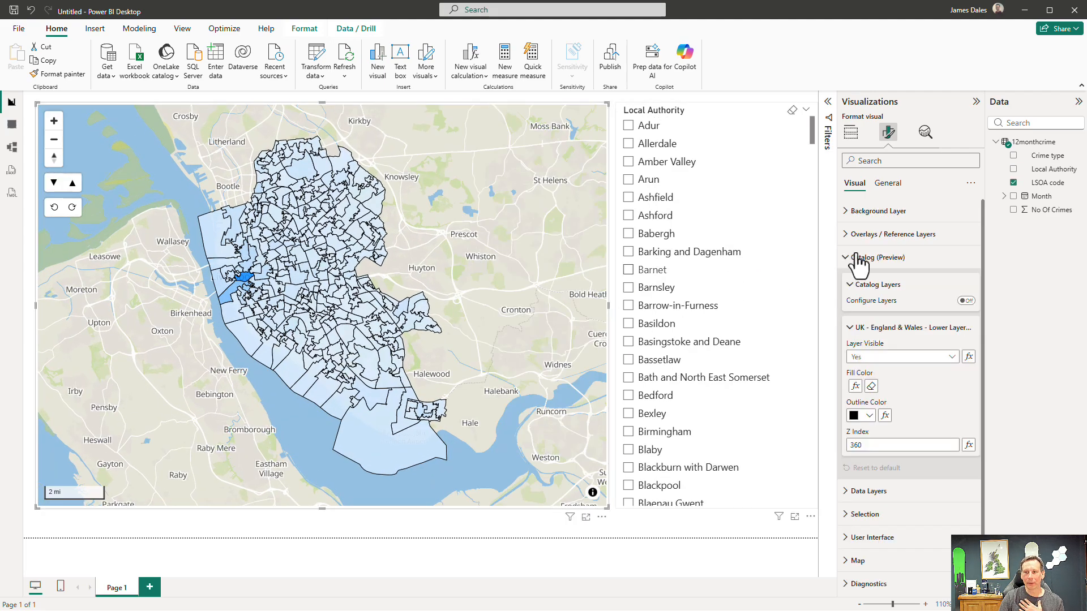
pyautogui.click(967, 301)
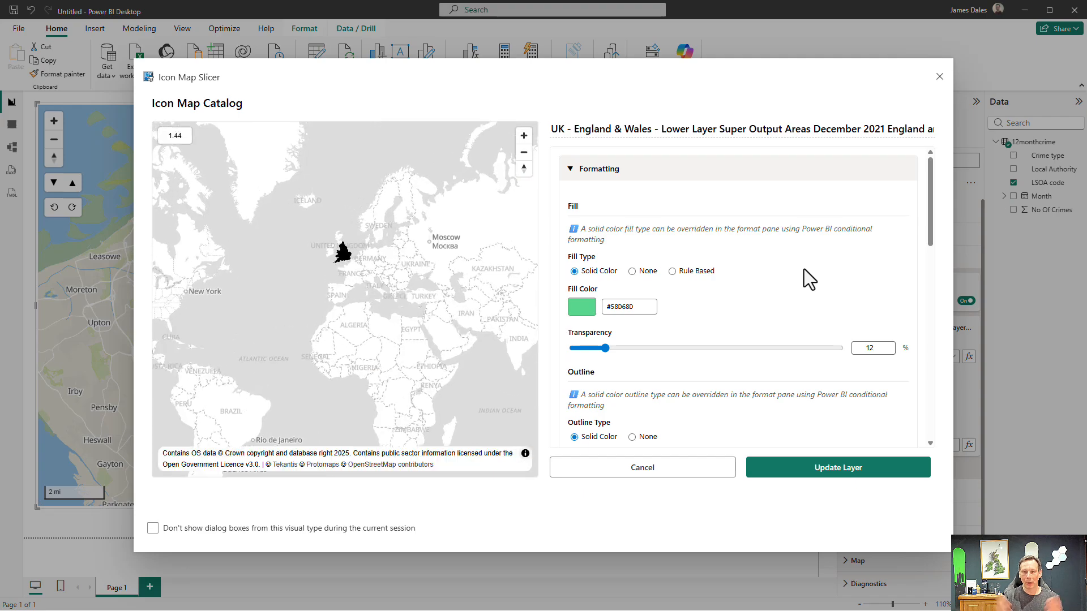
pyautogui.scroll(-5, 735, 240)
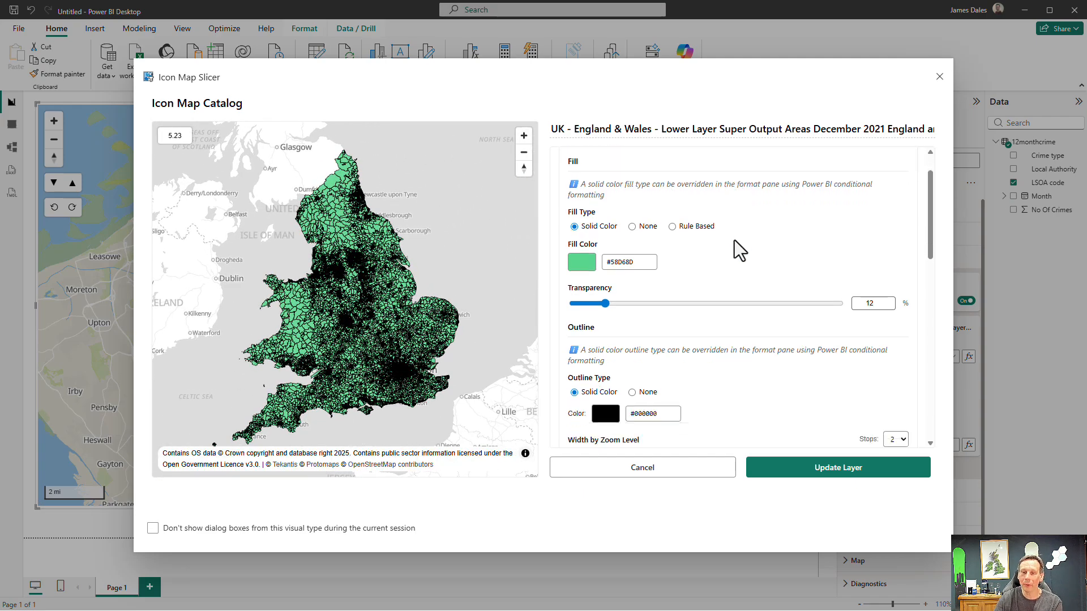
pyautogui.scroll(2, 764, 195)
pyautogui.scroll(-6, 761, 185)
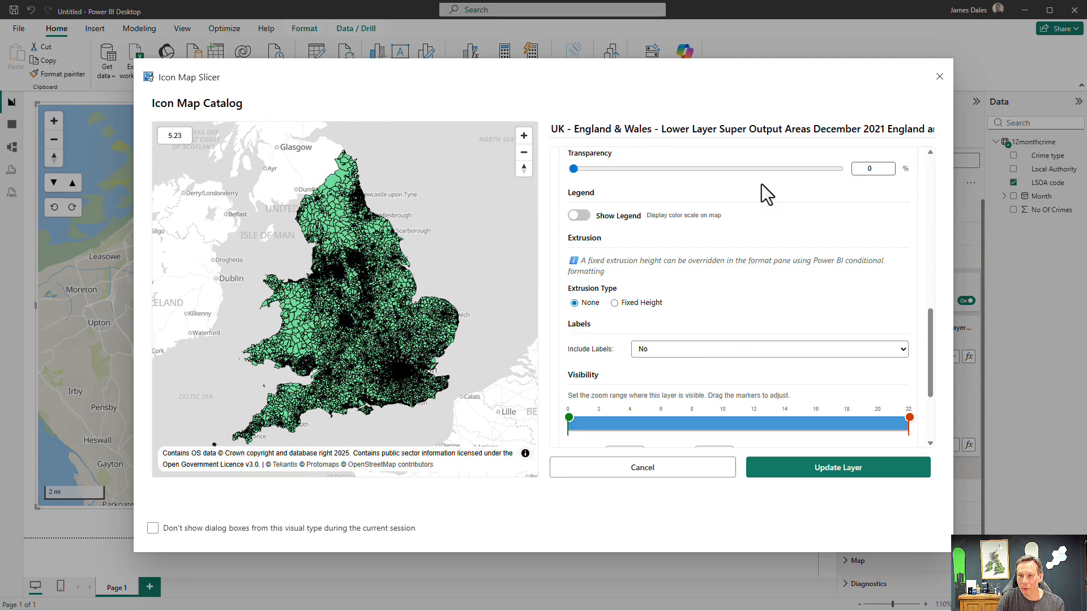
pyautogui.click(623, 248)
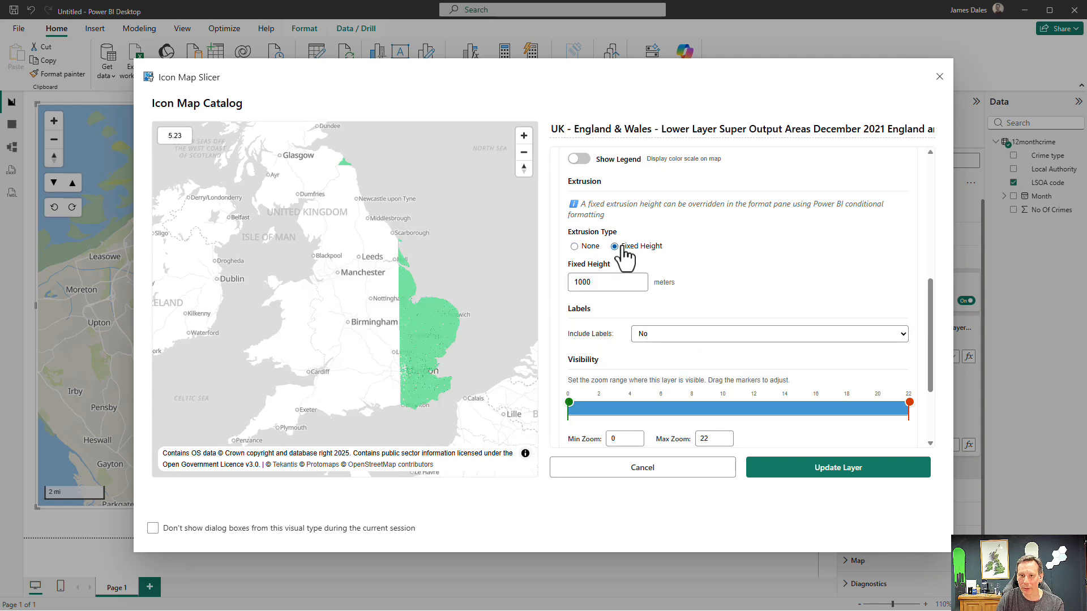
pyautogui.click(815, 468)
pyautogui.click(902, 260)
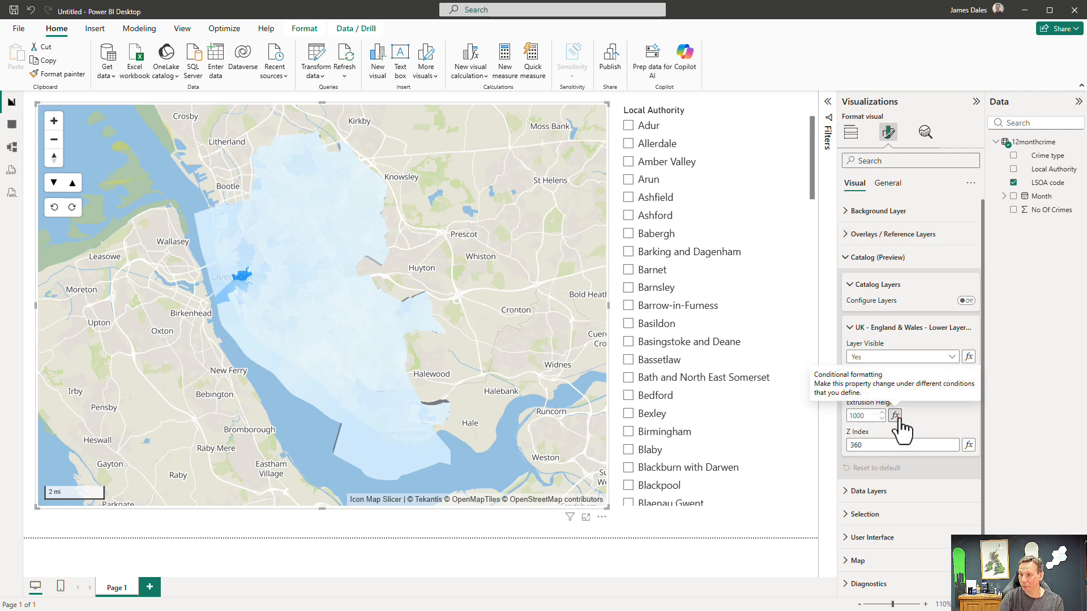
# Base the LSOA layer's extrusion height on the field value of the sum of No Of Crimes.
pyautogui.click(895, 415)
pyautogui.click(436, 244)
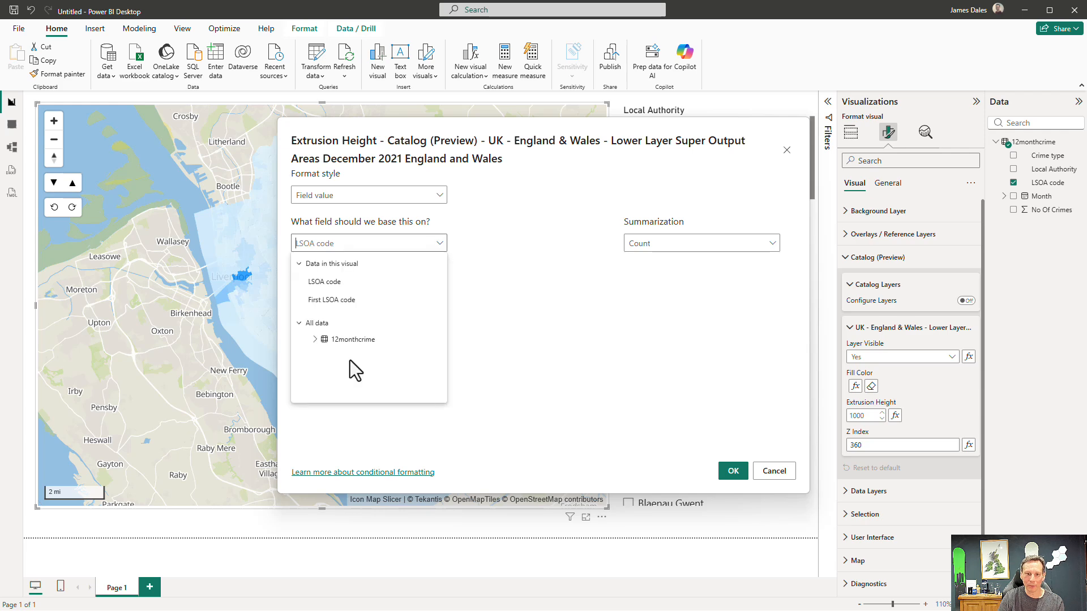
pyautogui.click(315, 339)
pyautogui.click(351, 394)
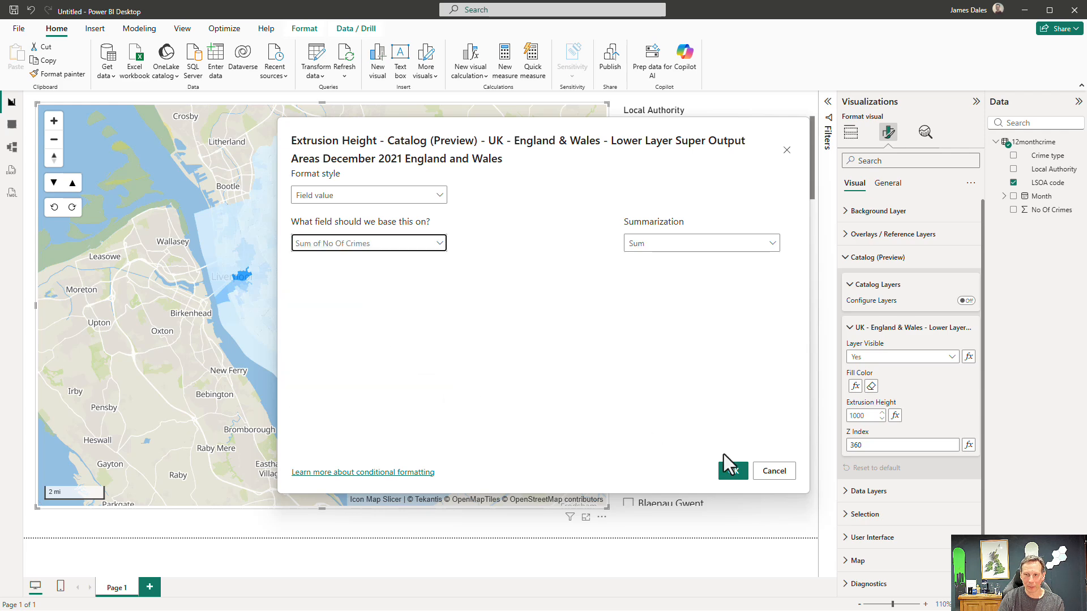
pyautogui.click(731, 470)
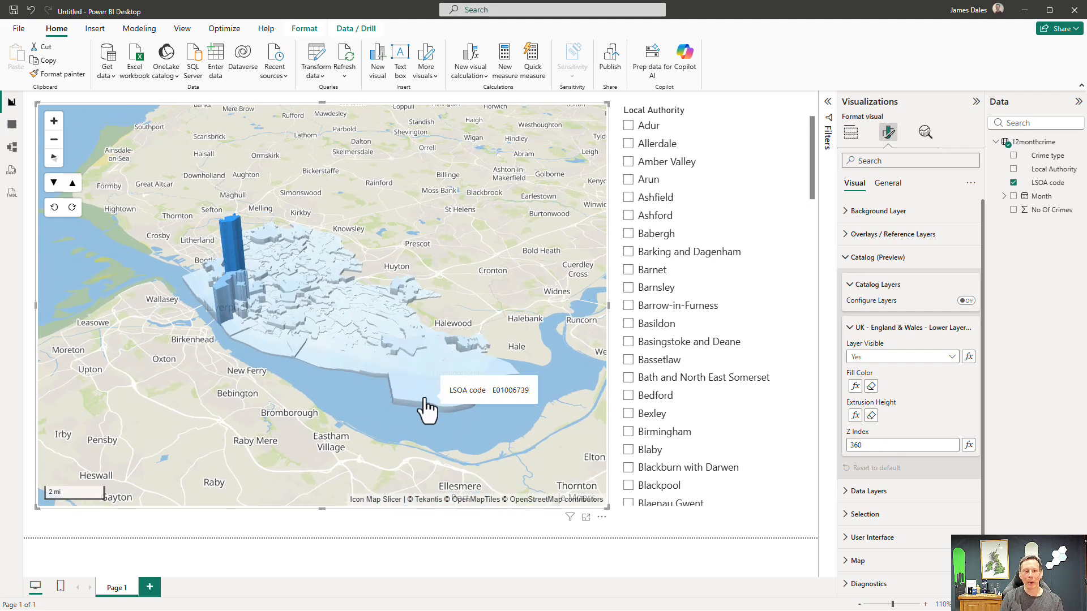
# Filter the extruded map by Bristol, Bromsgrove, Buckinghamshire, Doncaster and finally Horsham with the Local Authority slicer.
pyautogui.scroll(-5, 668, 370)
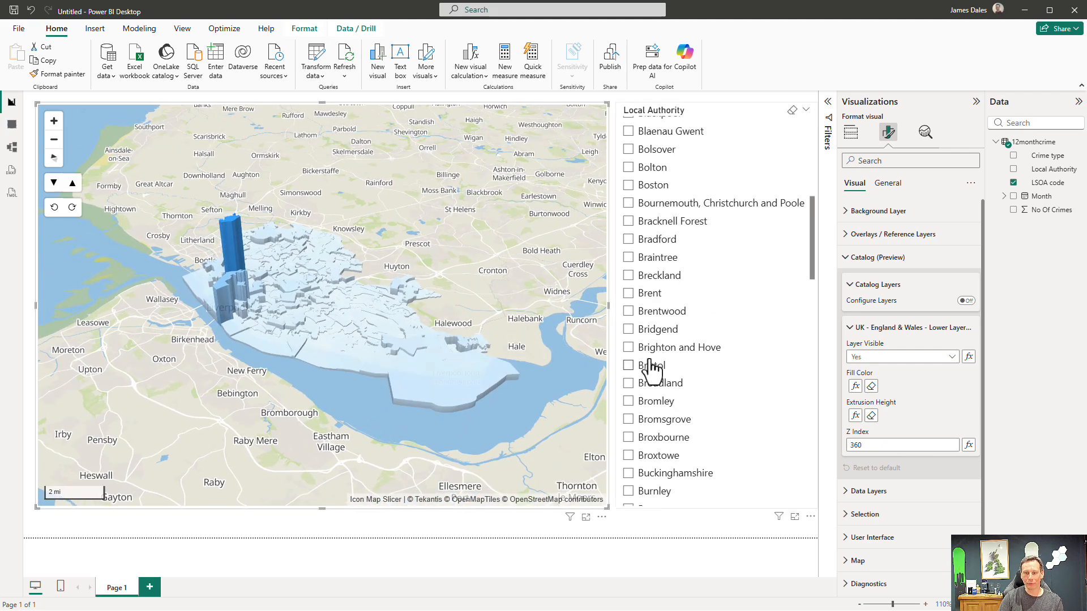
pyautogui.click(651, 366)
pyautogui.click(655, 419)
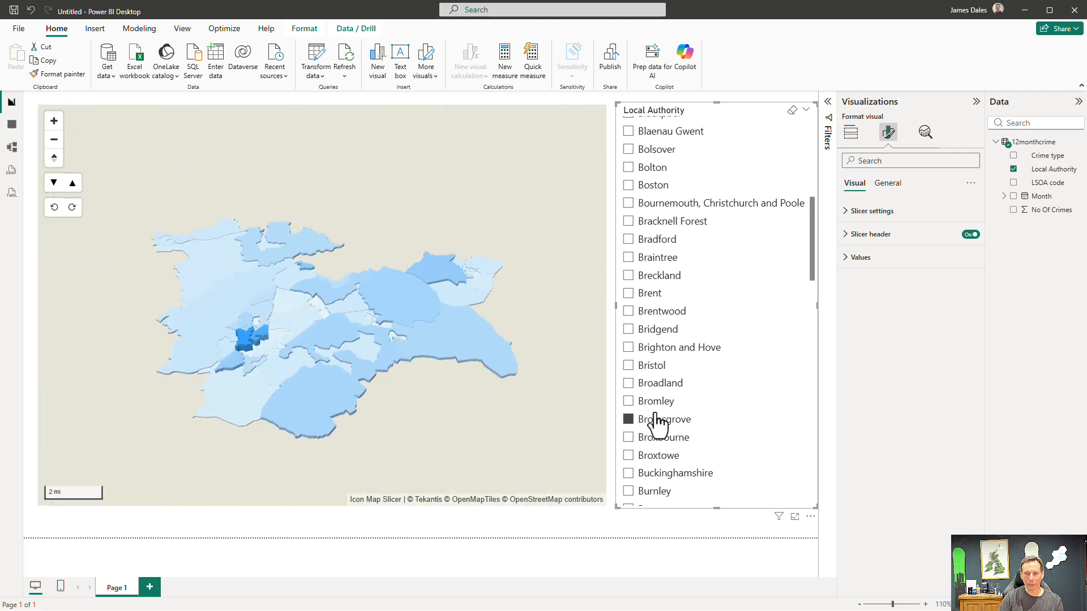
pyautogui.click(668, 472)
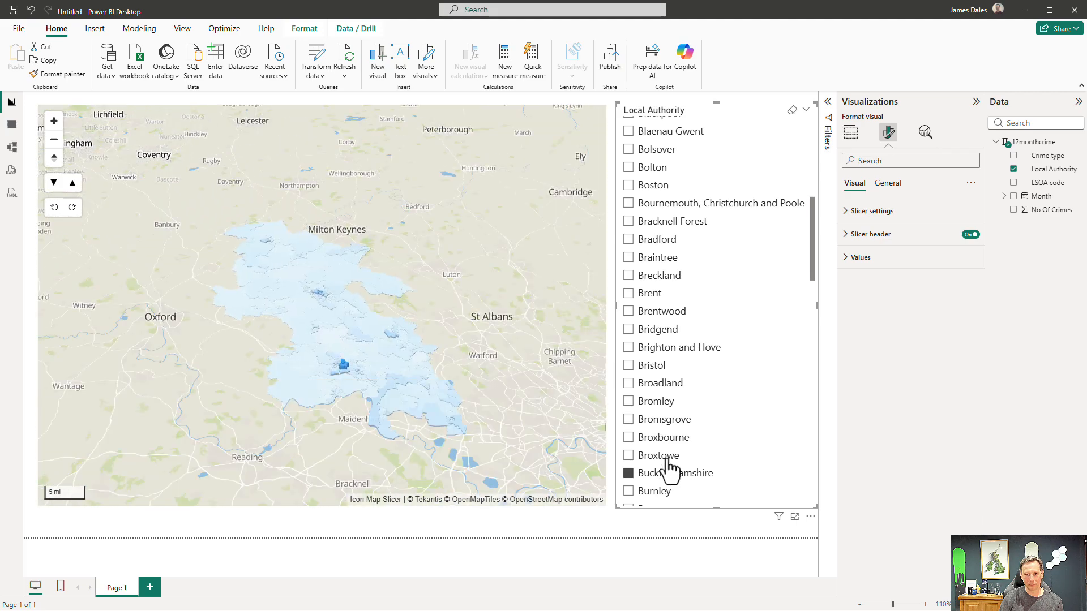
pyautogui.scroll(-15, 671, 479)
pyautogui.click(660, 406)
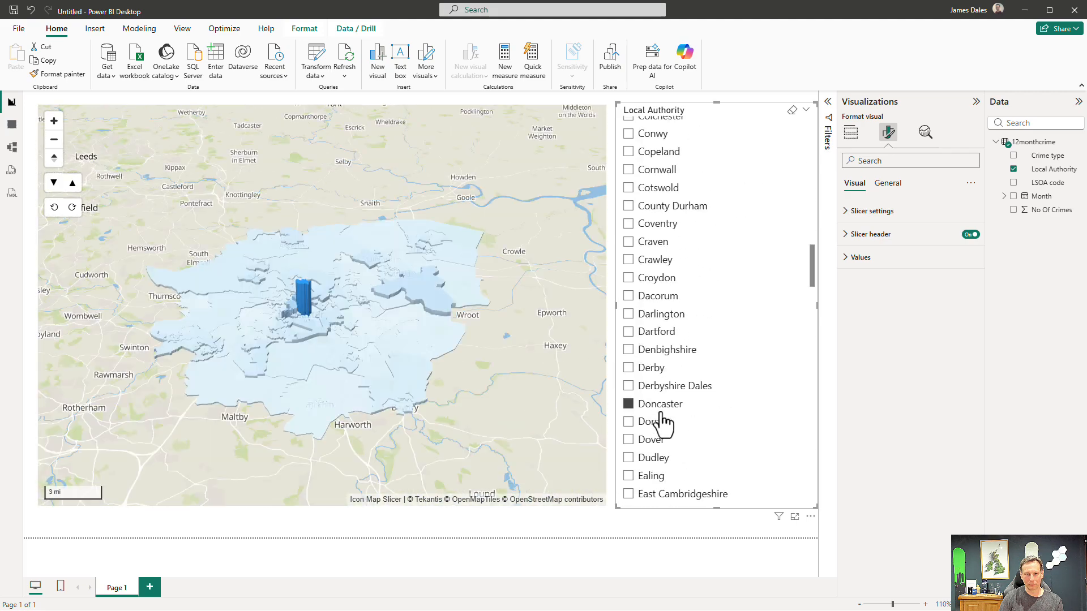
pyautogui.scroll(-20, 662, 422)
pyautogui.click(667, 420)
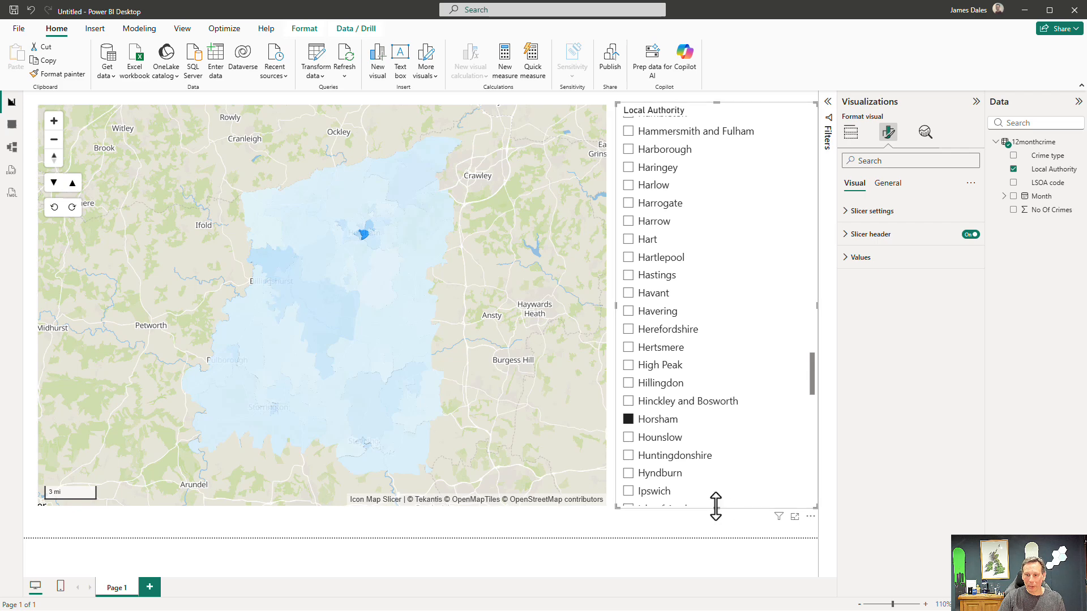
# Shorten the Local Authority slicer and add a stacked bar chart of No Of Crimes by Crime type in the space below it.
pyautogui.moveTo(716, 507); pyautogui.dragTo(696, 291)
pyautogui.click(696, 291)
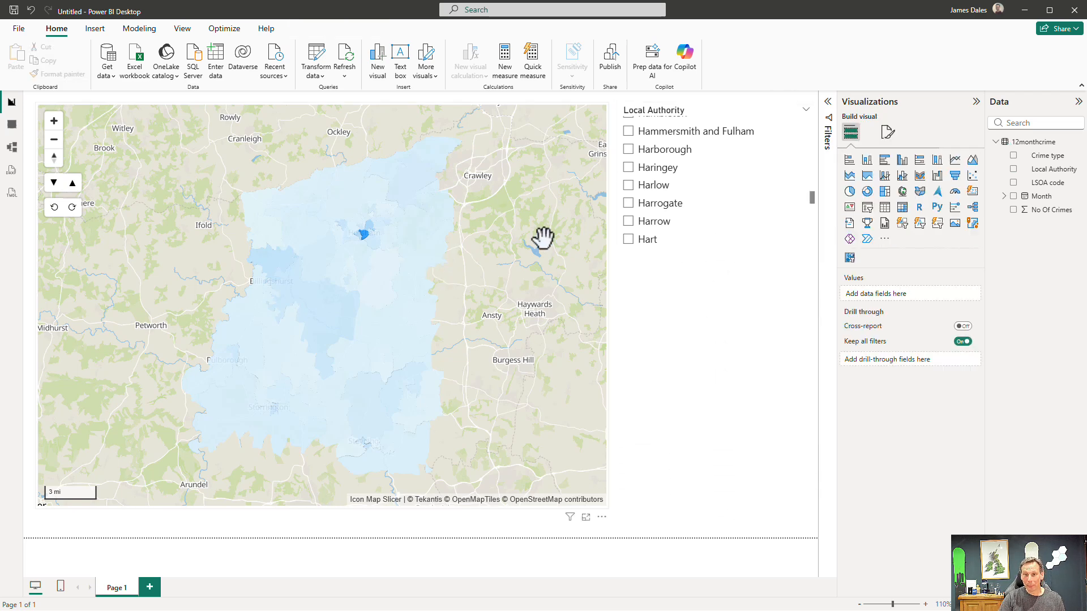
pyautogui.click(526, 283)
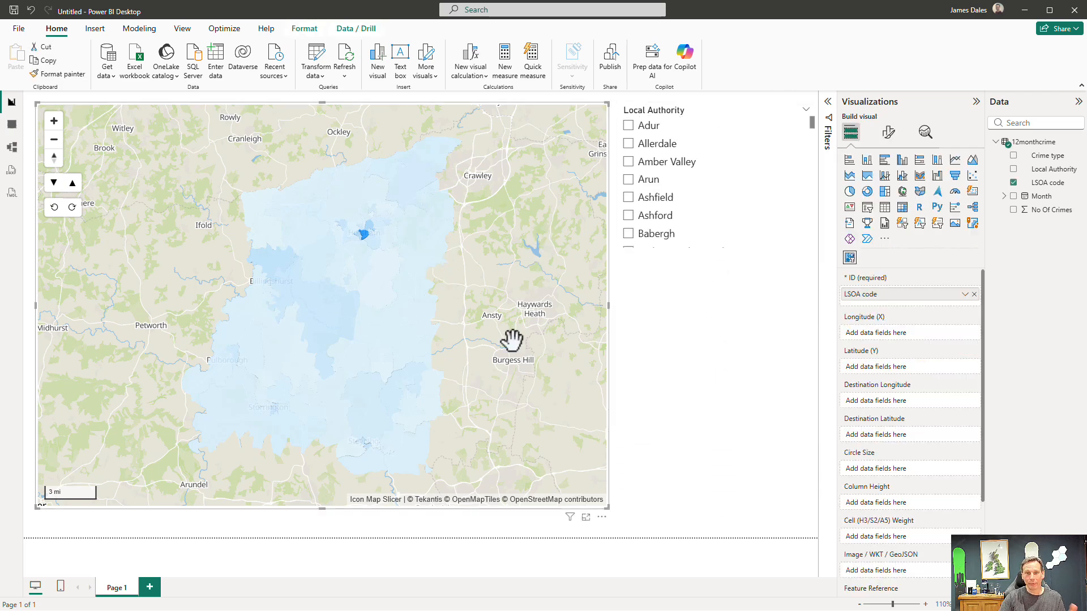
pyautogui.click(758, 339)
pyautogui.click(852, 161)
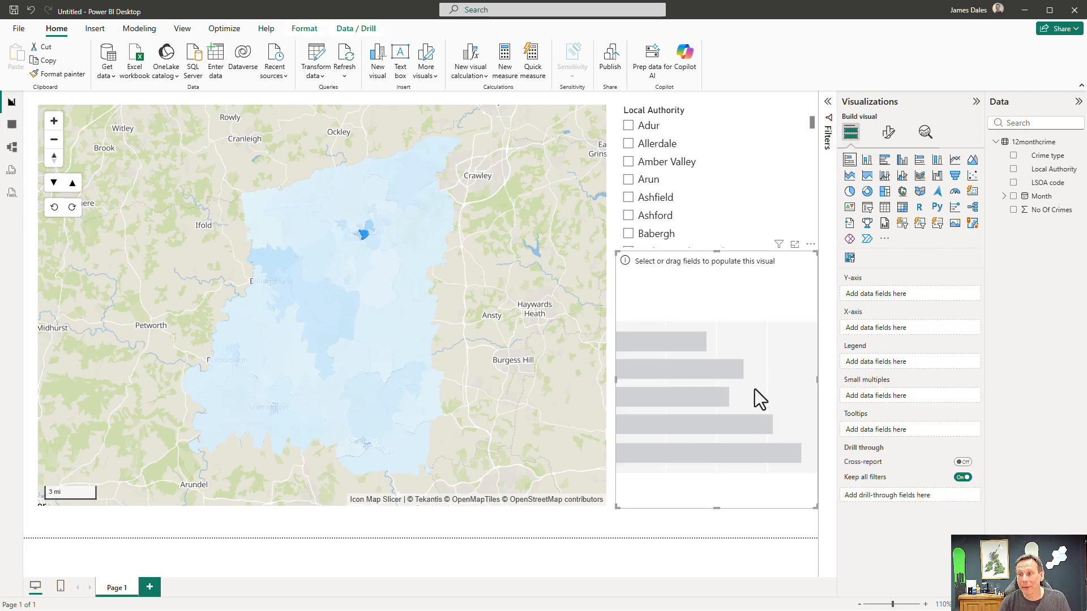
pyautogui.click(1013, 156)
pyautogui.click(1013, 210)
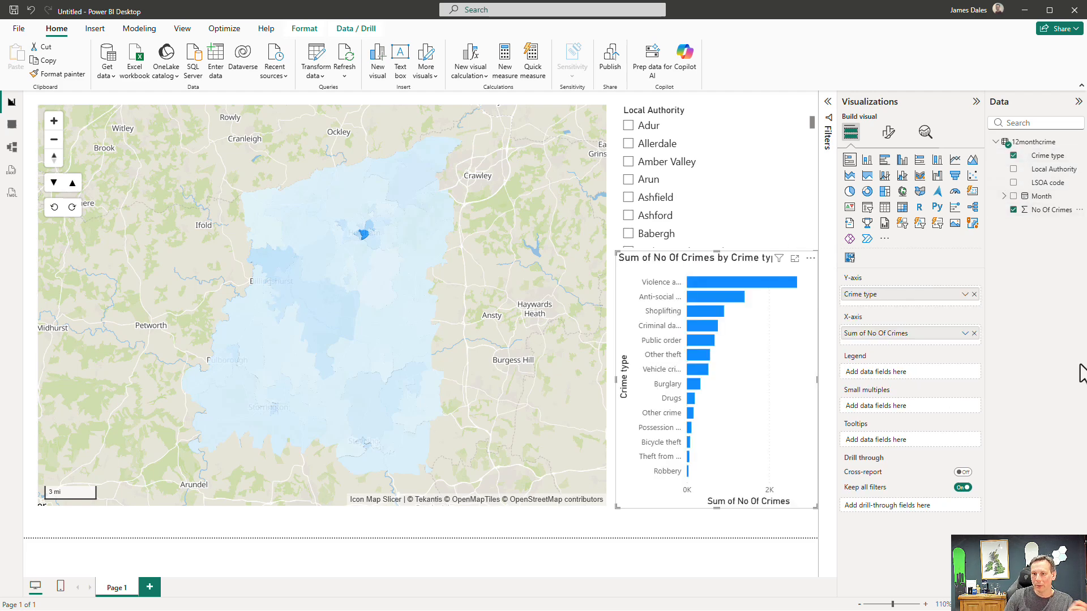
# Cross-filter the Horsham map by the anti-social behaviour bar and the vehicle crime bar of the crime type chart.
pyautogui.click(701, 298)
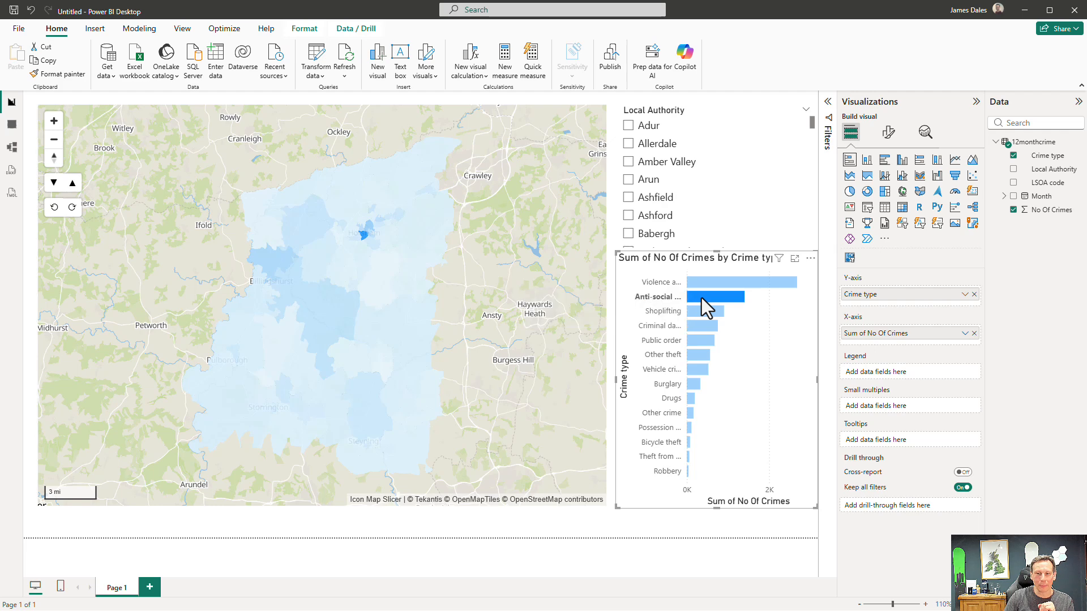
pyautogui.click(691, 369)
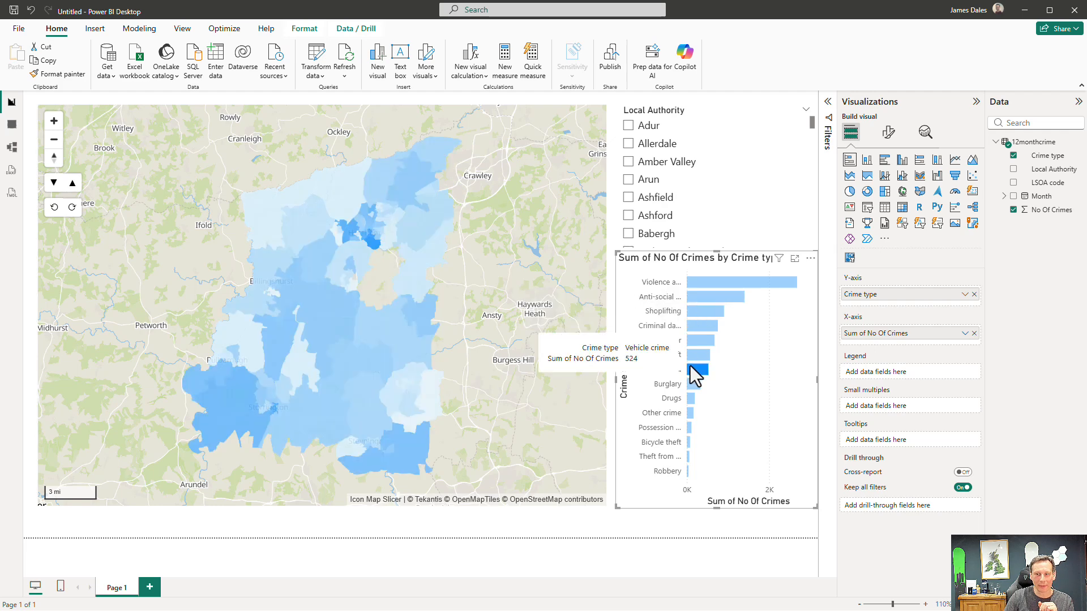
# Clear the vehicle crime selection and cross-filter the Horsham map by the public order and criminal damage bars.
pyautogui.click(699, 333)
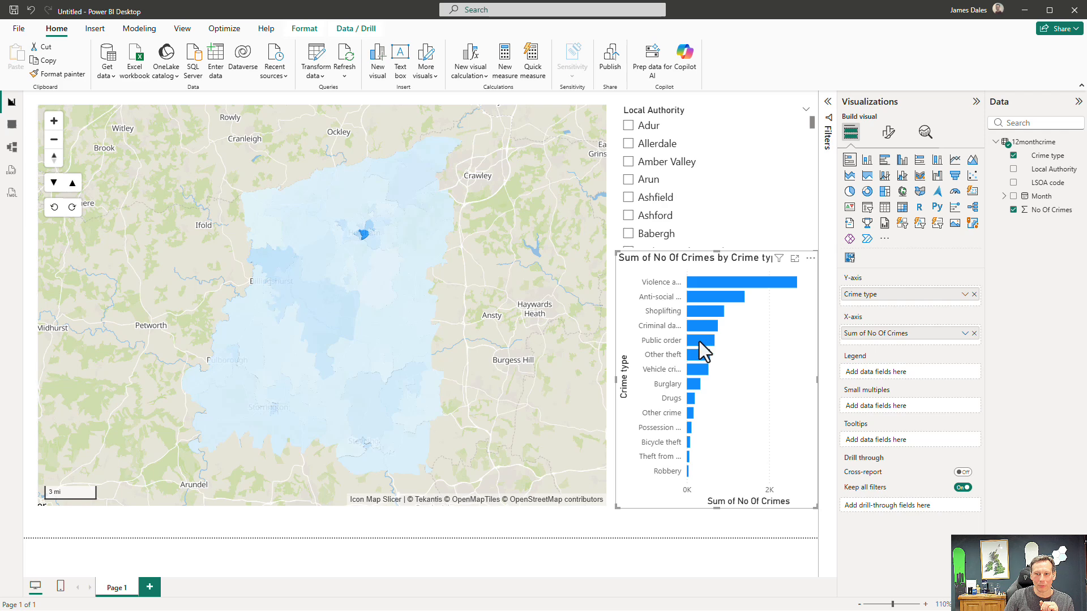
pyautogui.click(699, 342)
pyautogui.click(701, 326)
pyautogui.click(701, 326)
# Cross-filter the crime type chart by selecting several individual Horsham LSOAs on the map, and clear the selection.
pyautogui.click(346, 249)
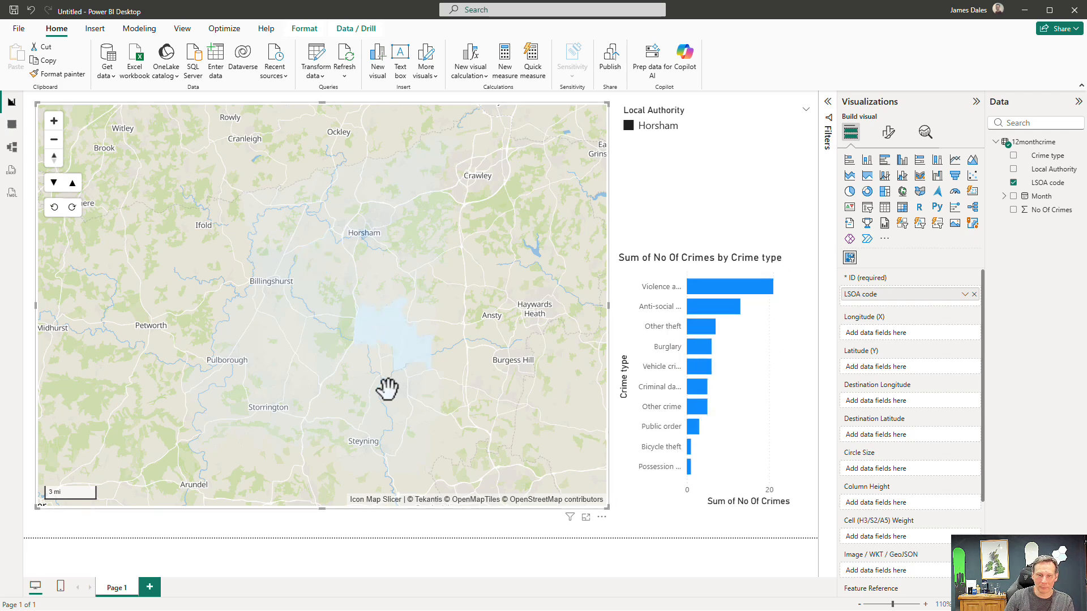
pyautogui.click(328, 368)
pyautogui.click(249, 335)
pyautogui.click(291, 320)
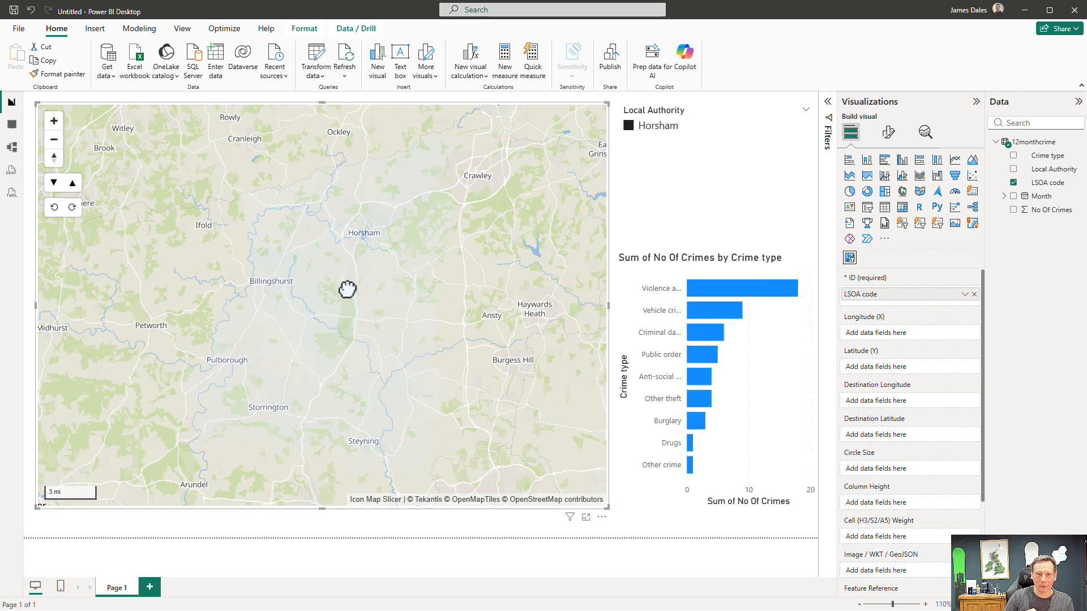
pyautogui.click(396, 305)
pyautogui.click(389, 324)
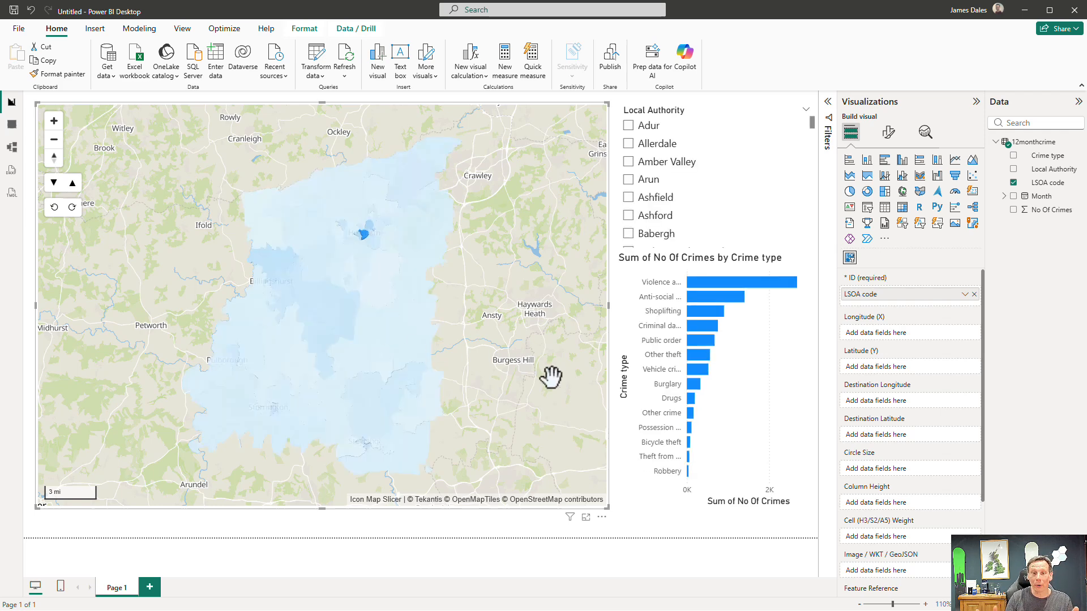
# Select the crime type bar chart and turn on editing of its interactions with the other visuals.
pyautogui.click(654, 266)
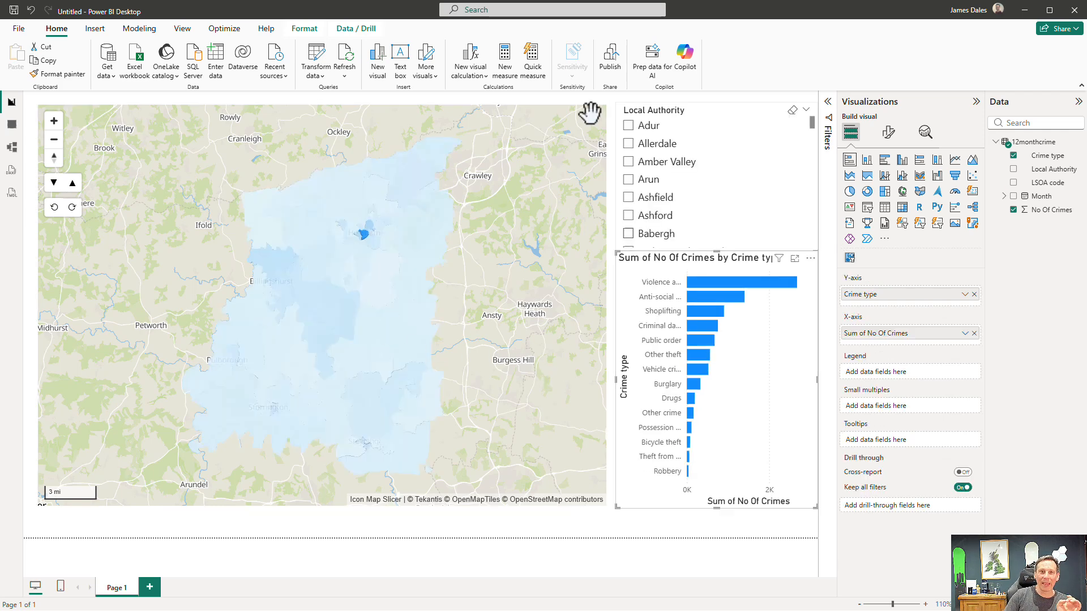
pyautogui.click(306, 32)
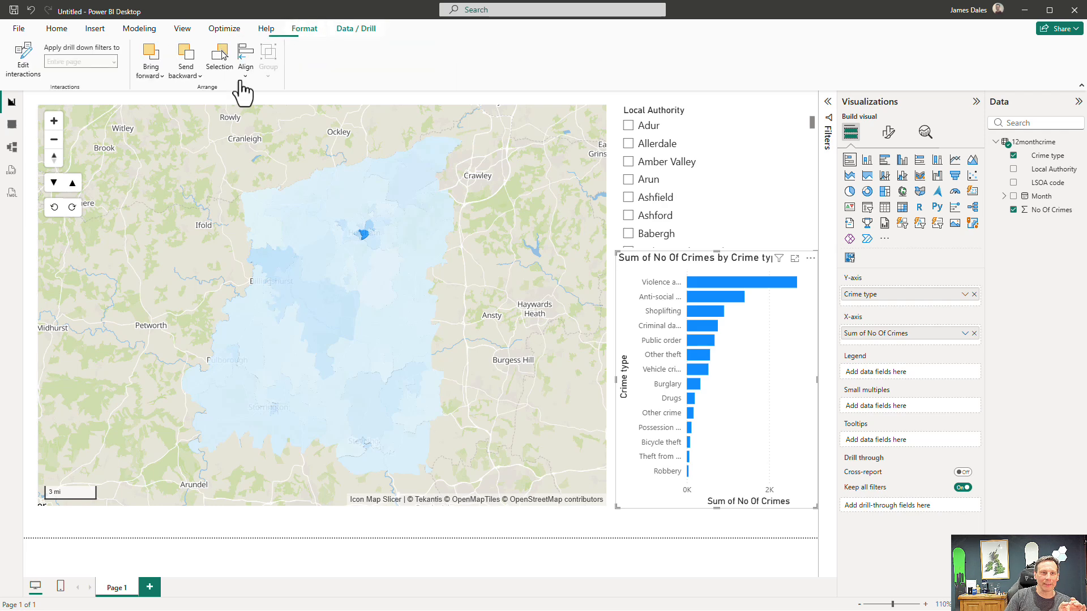
pyautogui.click(21, 63)
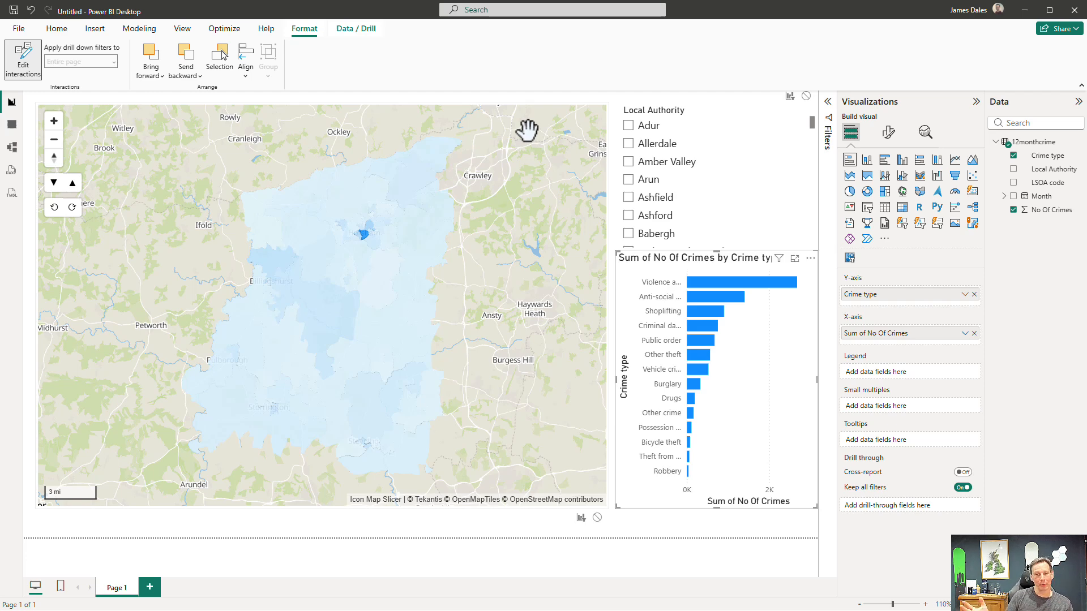
# Examine the extruded LSOAs around Horsham town in a close, tilted 3D view of the map.
pyautogui.scroll(5, 375, 232)
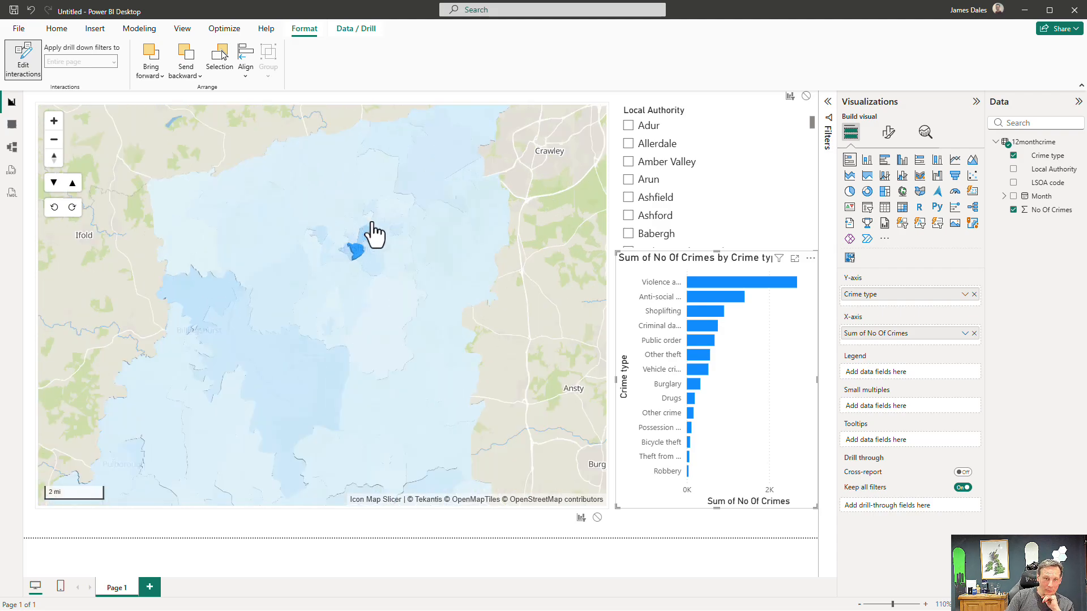
pyautogui.moveTo(346, 434); pyautogui.dragTo(293, 338)
pyautogui.scroll(3, 293, 338)
pyautogui.scroll(-5, 258, 344)
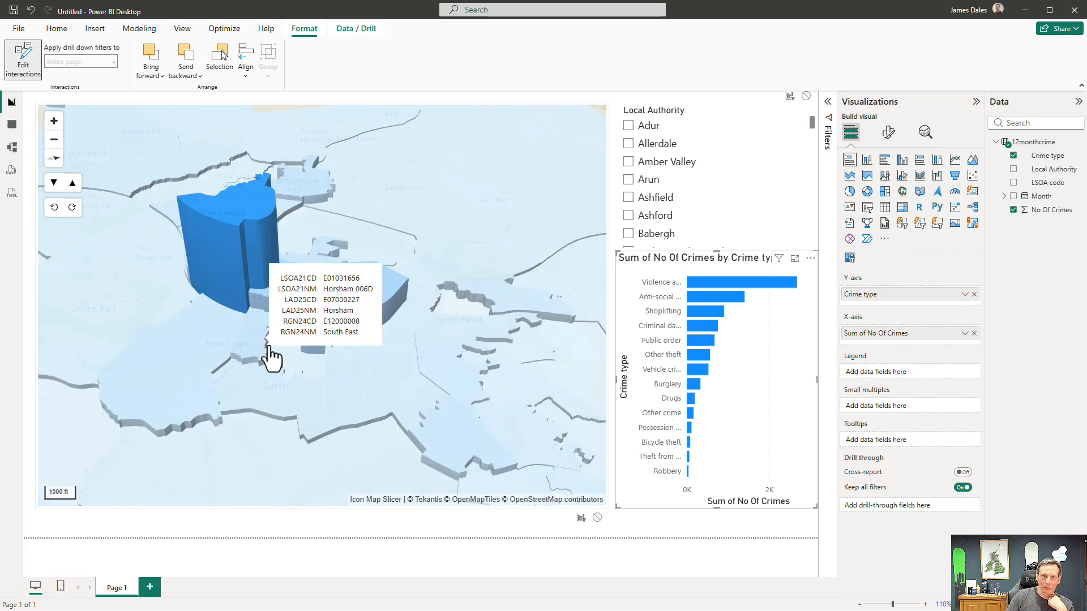